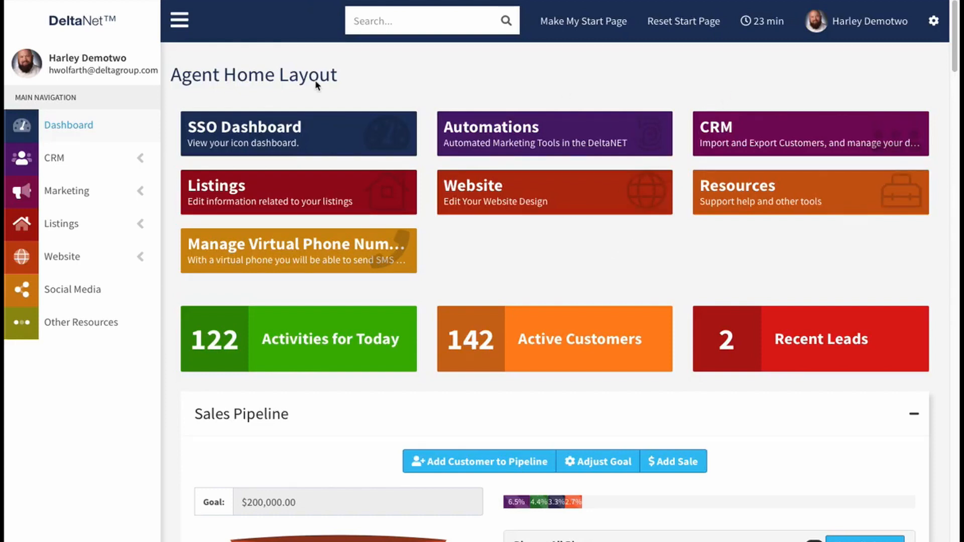
Step: Search the settings for "email" and open Email Message Settings
click(402, 20)
click(937, 22)
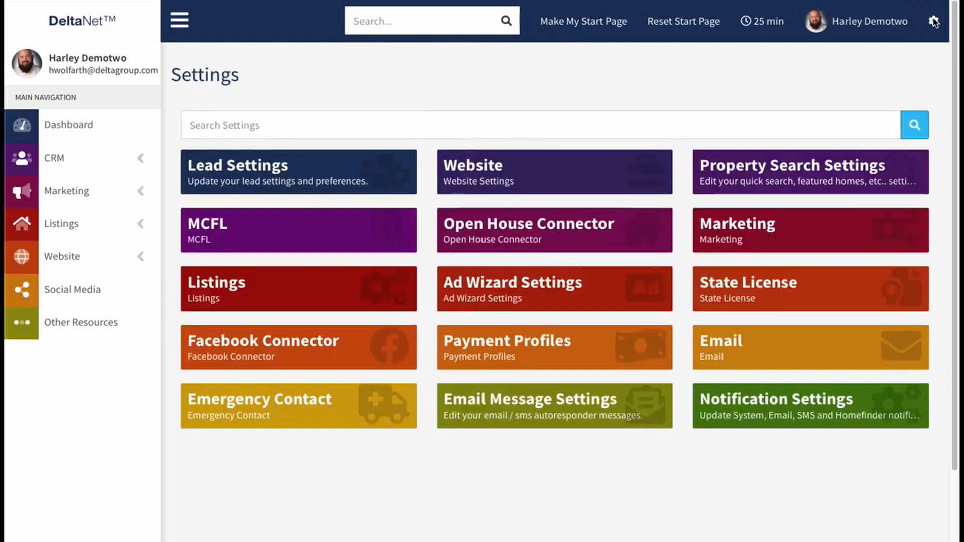
click(418, 125)
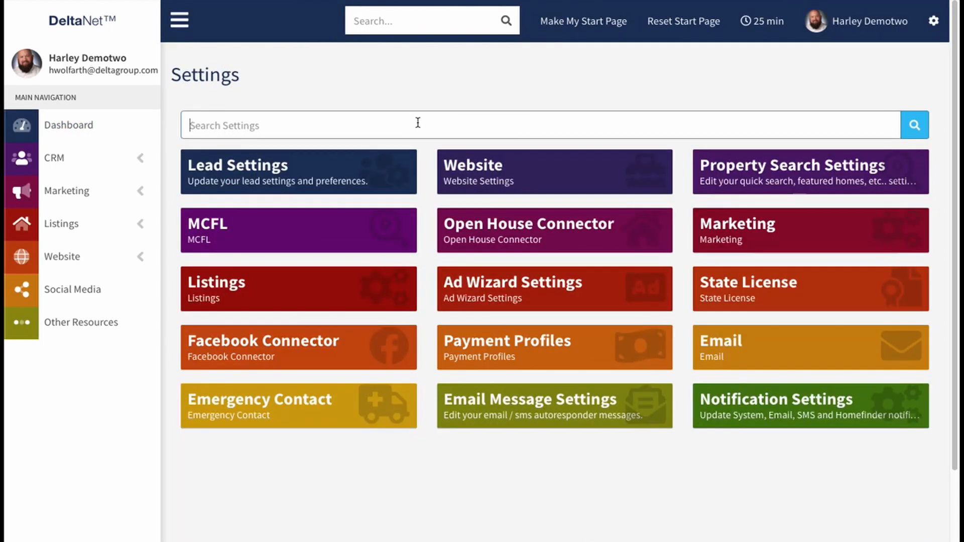
text(email)
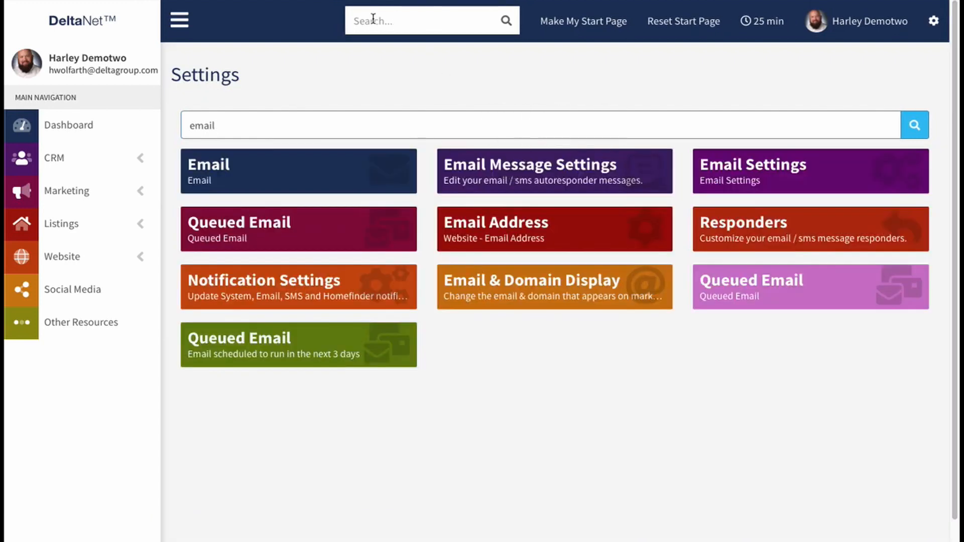
click(534, 173)
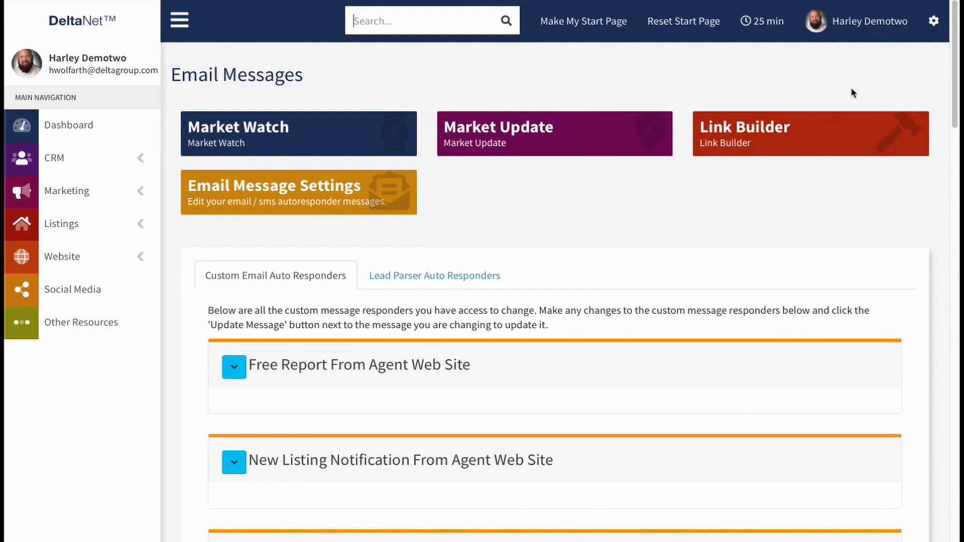
Step: Expand the Seller Report Options section among the custom email auto responders
drag(953, 46, 942, 467)
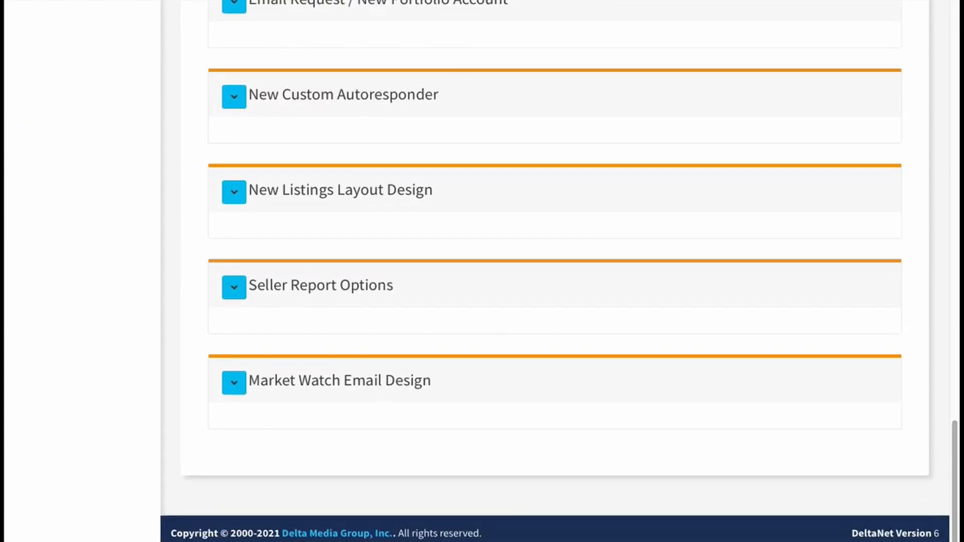
click(234, 290)
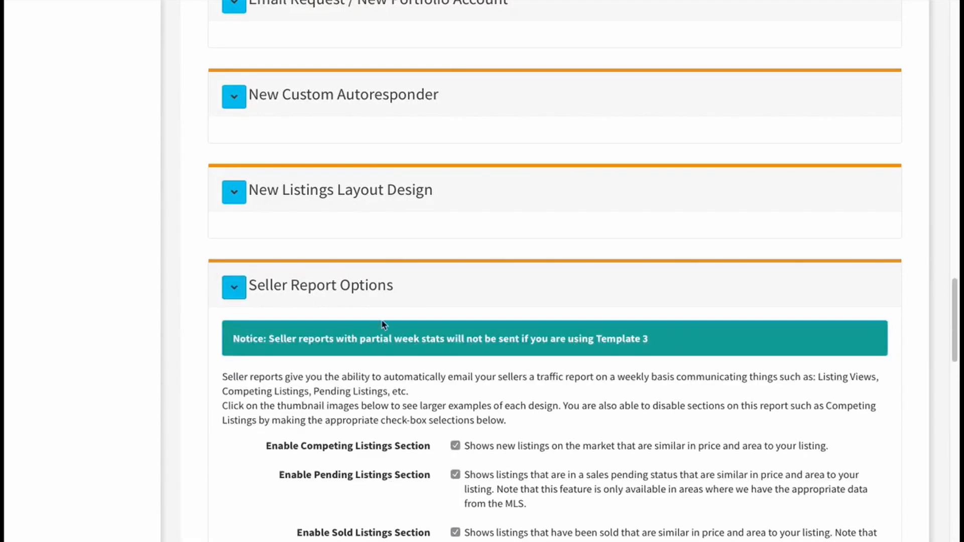
scroll(445, 331, down, 3)
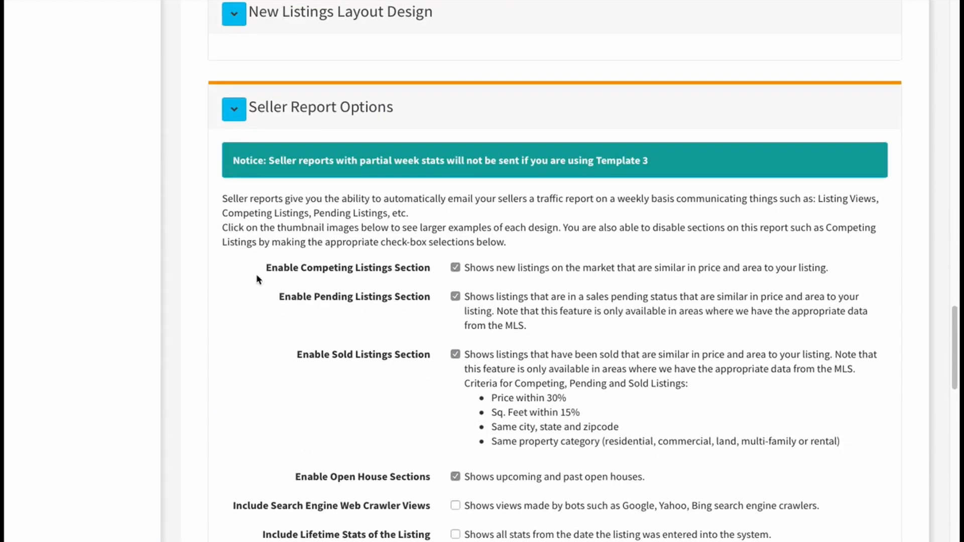
scroll(241, 305, down, 2)
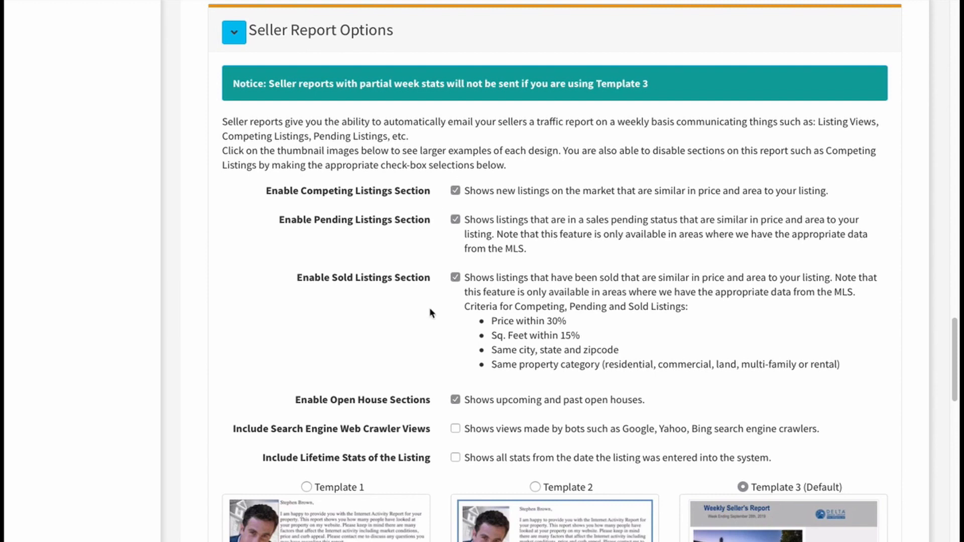
Step: Examine the seller report's section options, trying the Competing Listings option off and on, and compare the three report templates
click(455, 191)
click(457, 191)
scroll(495, 229, down, 3)
scroll(498, 221, down, 1)
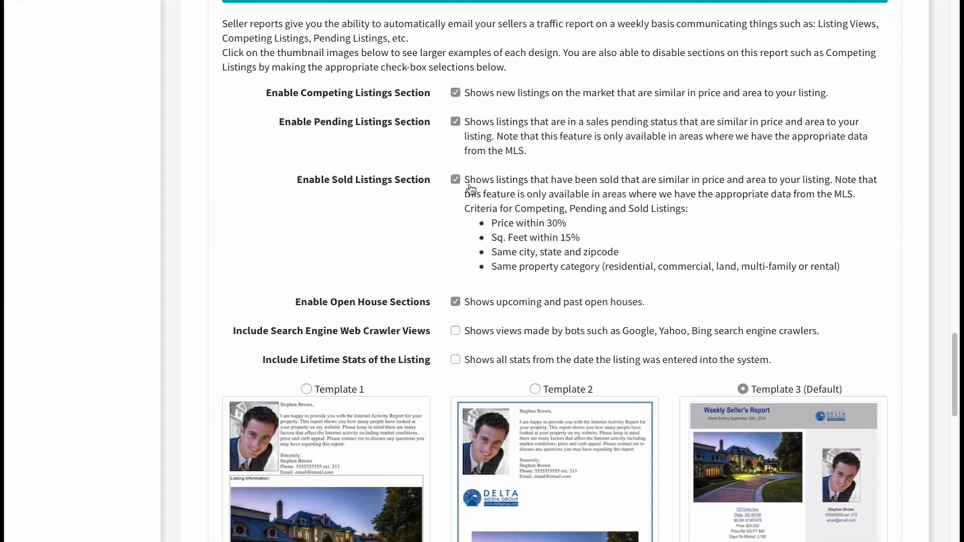
scroll(507, 224, down, 2)
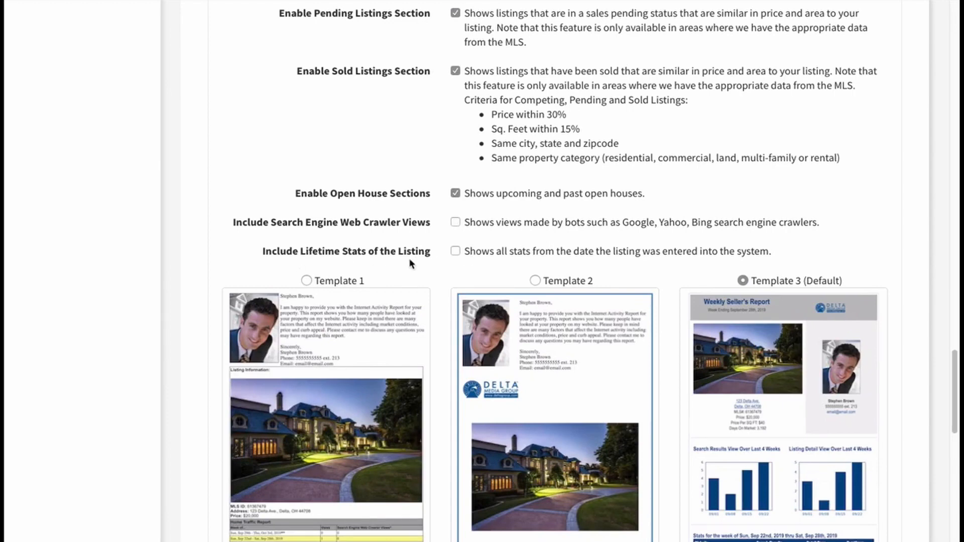
scroll(451, 258, down, 1)
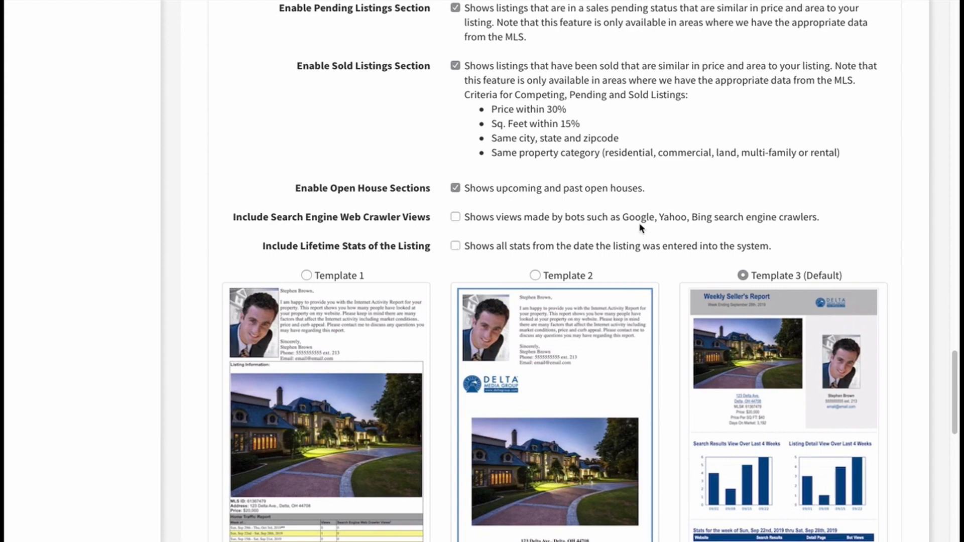
scroll(693, 211, down, 4)
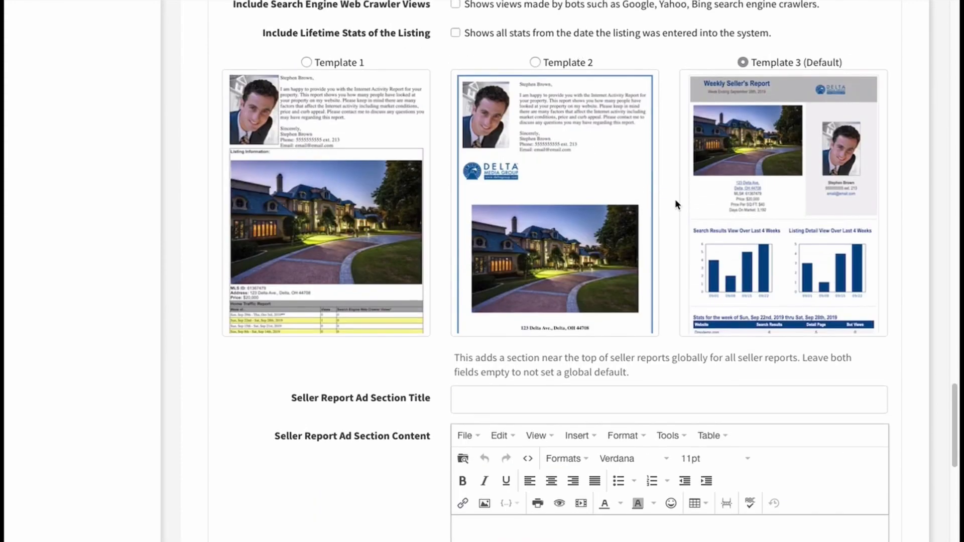
scroll(679, 202, up, 1)
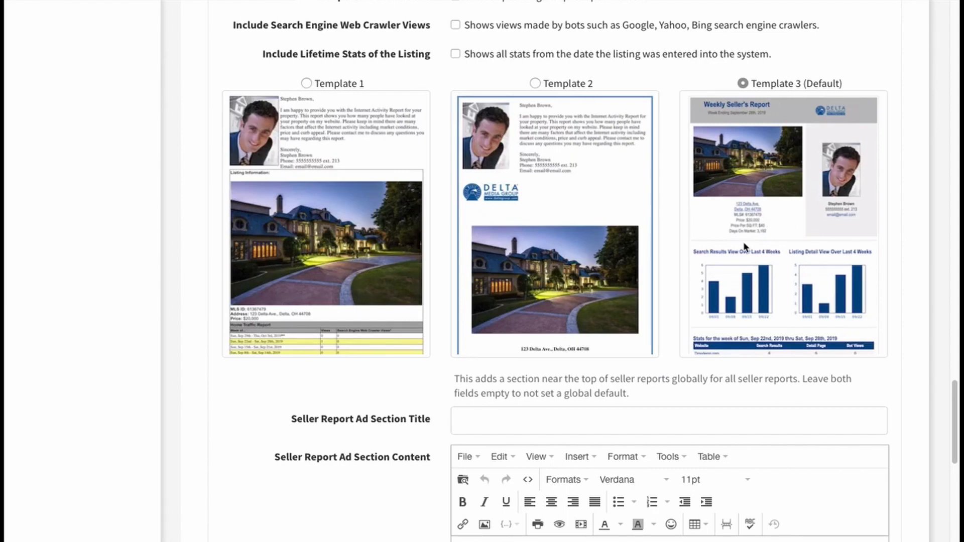
scroll(746, 241, down, 3)
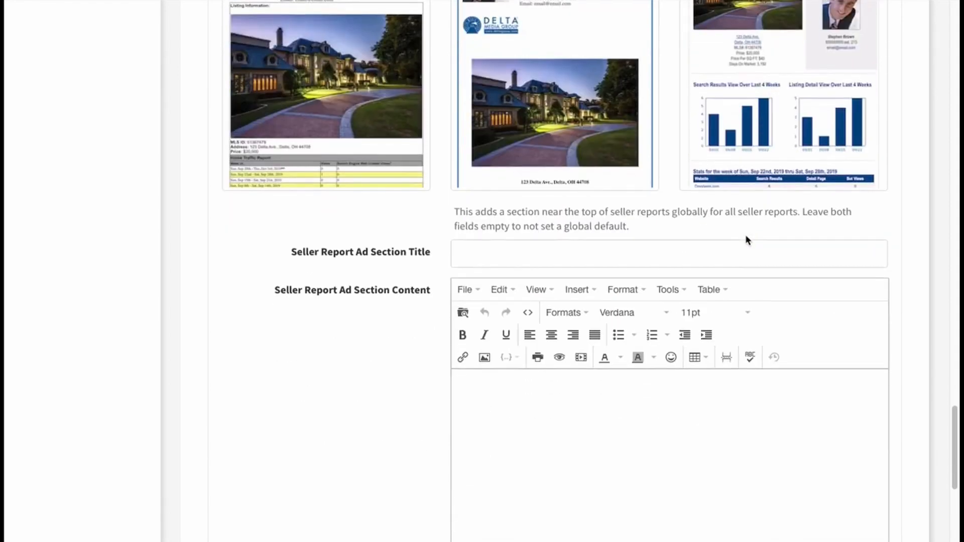
scroll(751, 245, down, 1)
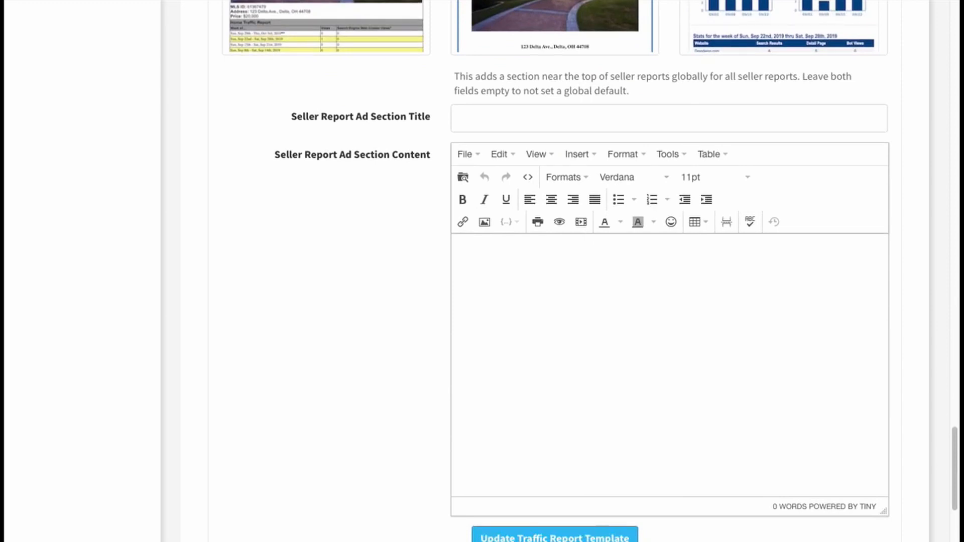
Step: Examine the Seller Report Ad Section title and content fields, including where template changes are saved
click(477, 121)
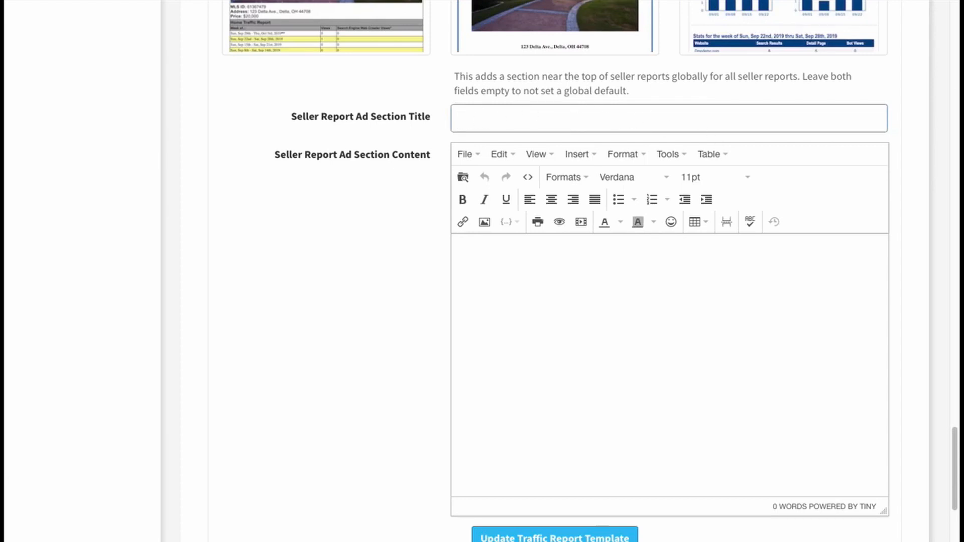
click(553, 281)
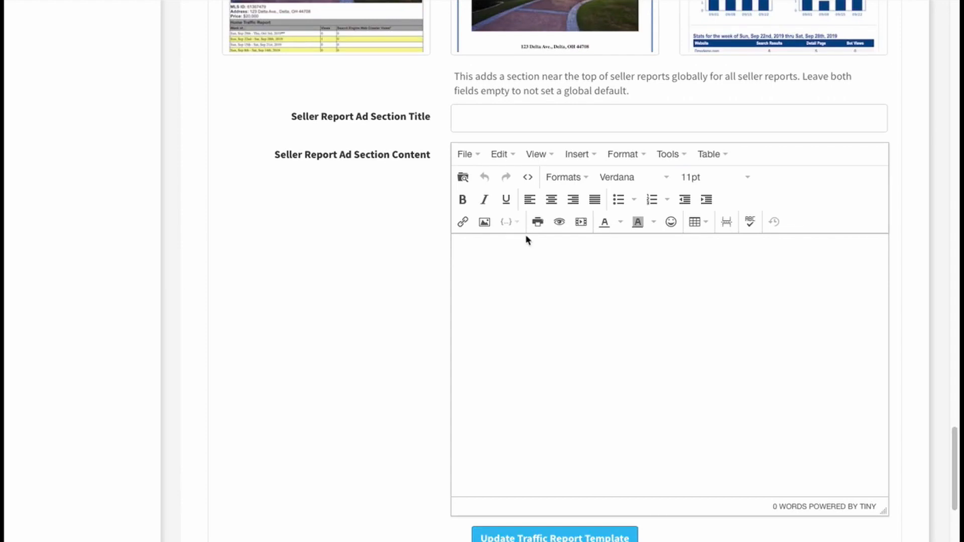
key(shift+Tab)
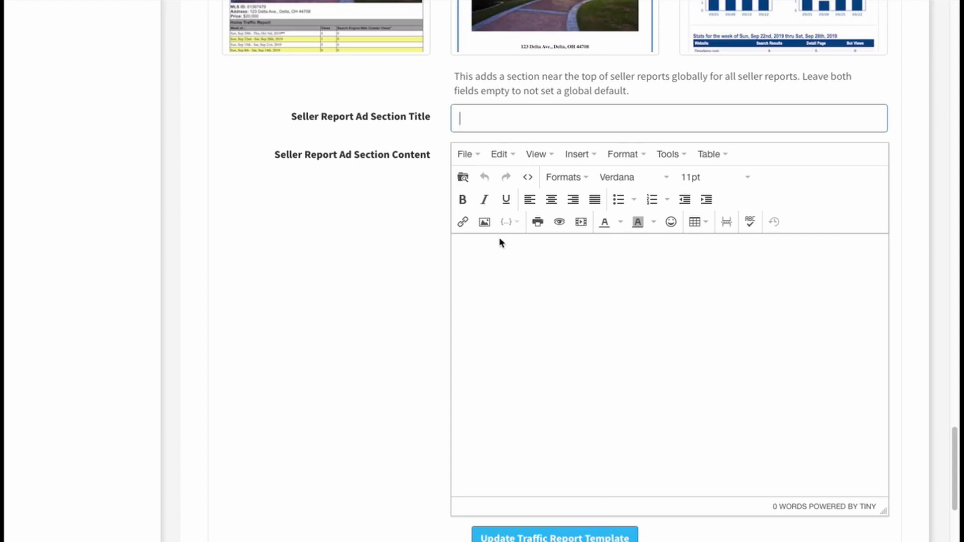
click(477, 249)
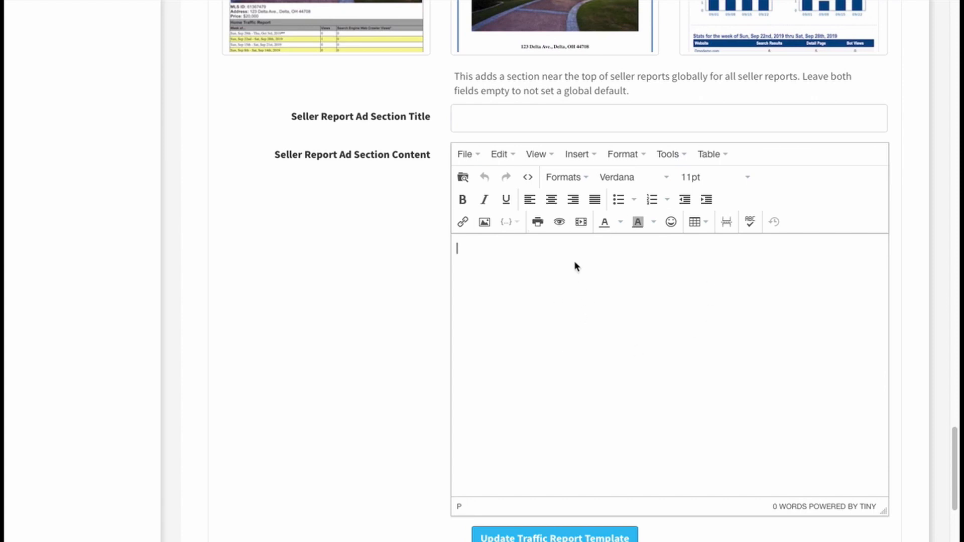
scroll(574, 260, down, 3)
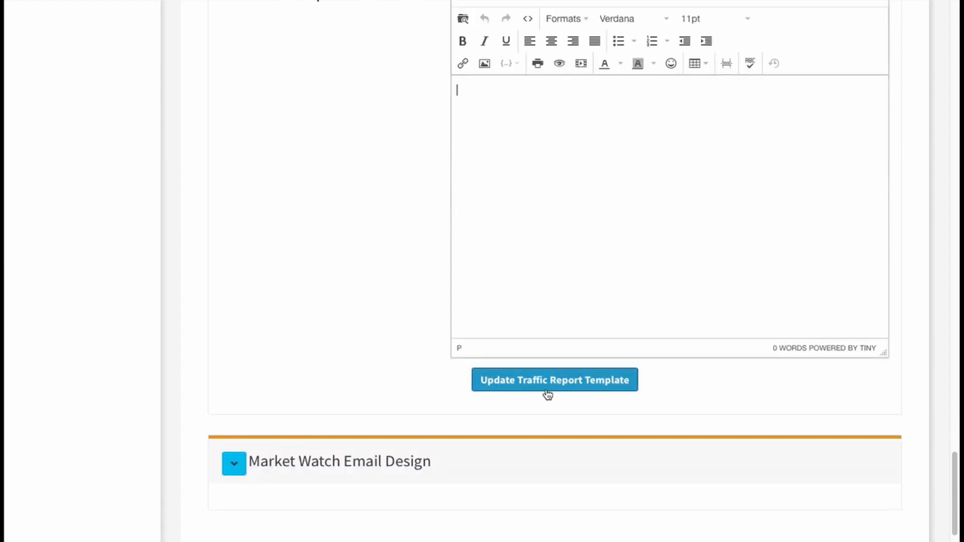
Step: Open the Manage My Listings page to display the agent's own listings
scroll(429, 395, up, 4)
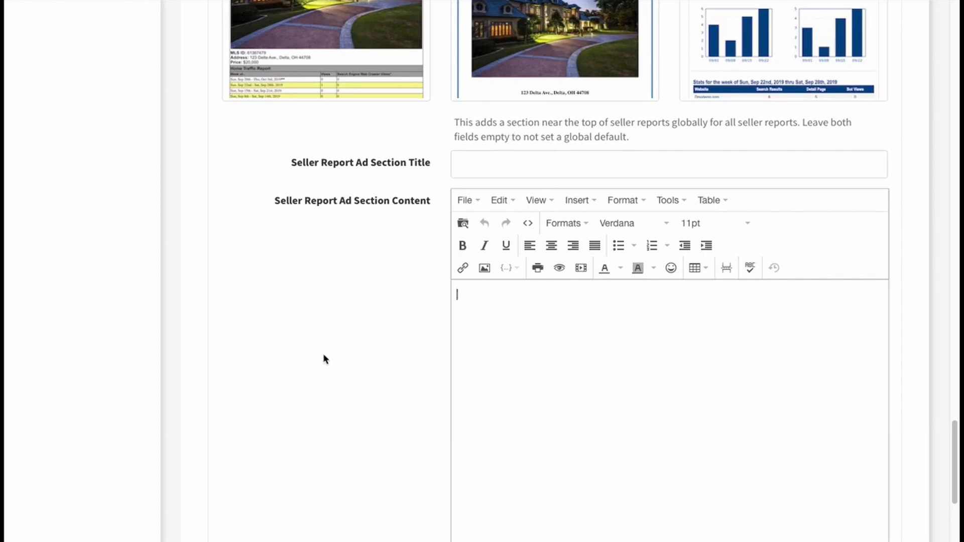
scroll(324, 358, up, 8)
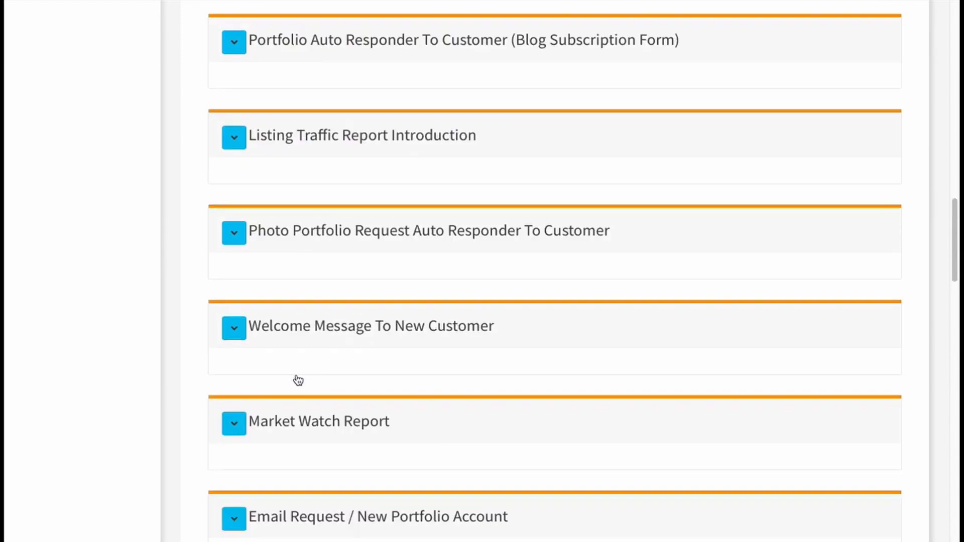
scroll(297, 376, up, 15)
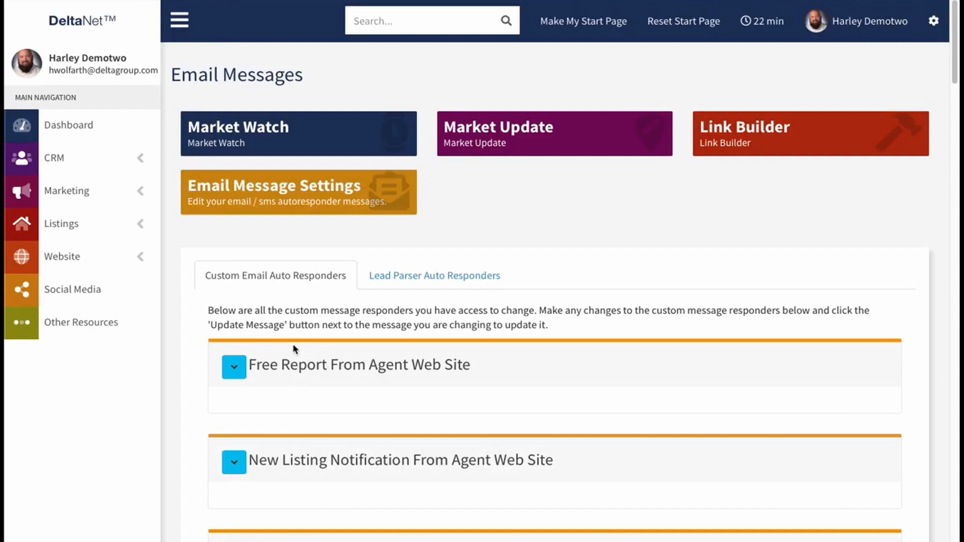
click(142, 226)
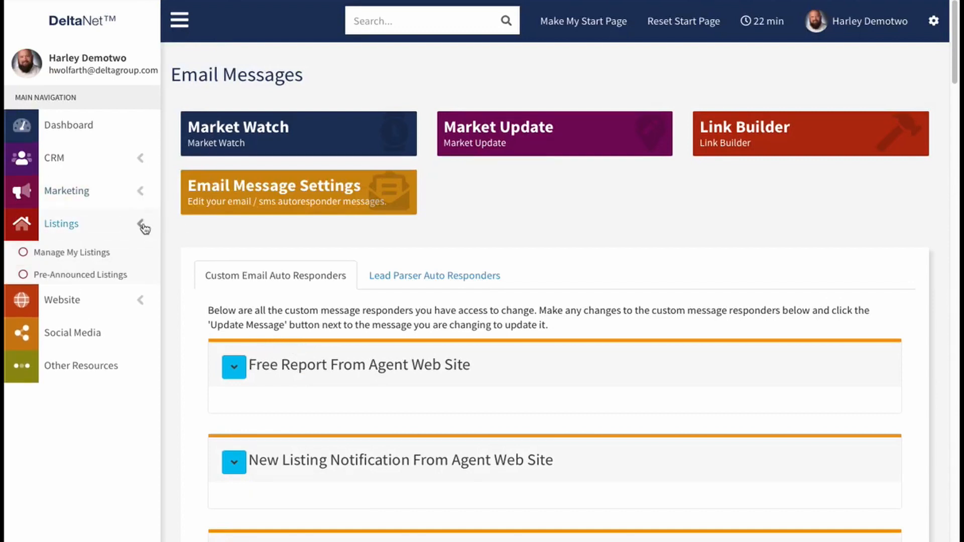
click(71, 251)
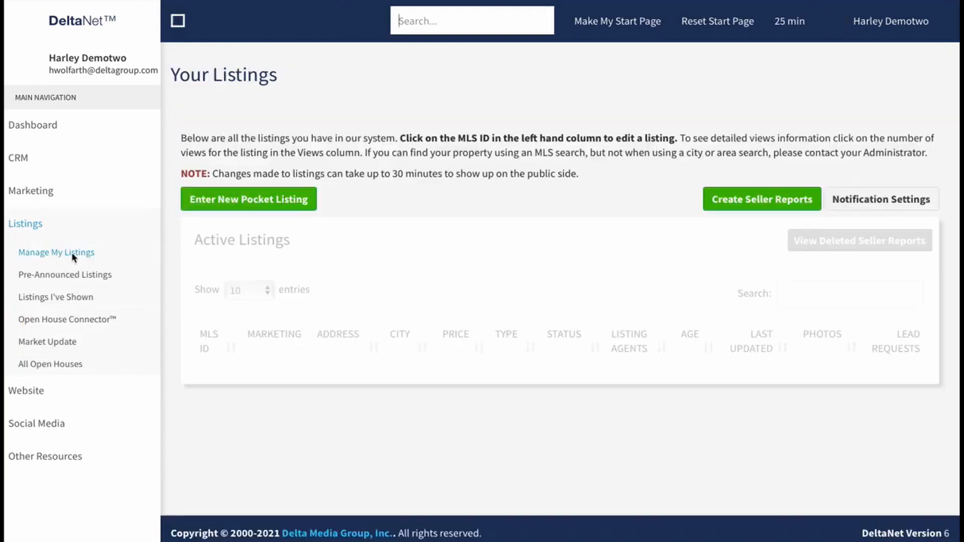
click(399, 22)
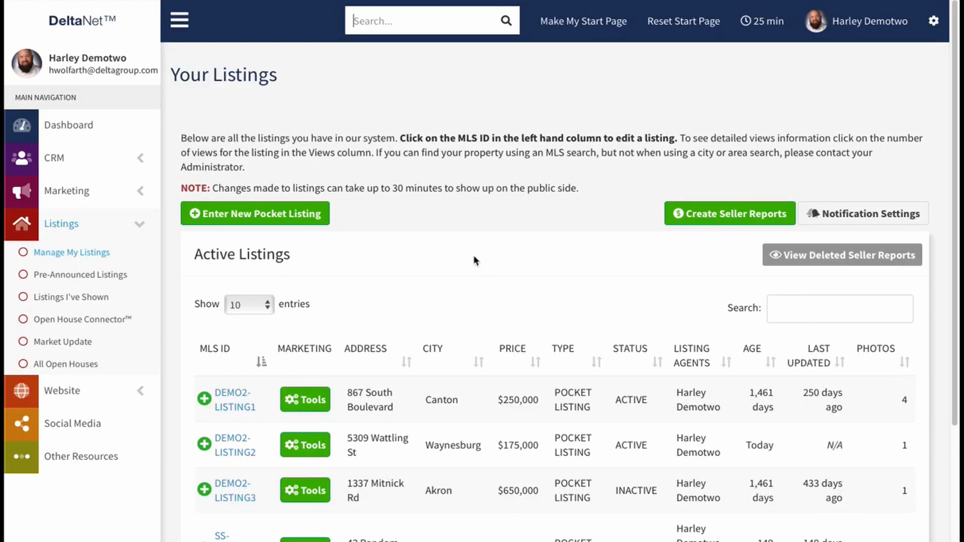
Step: Open the seller reports for listing SS-QUEUE-DEMO1 from its marketing tools and begin setting up a report to a seller
scroll(500, 278, down, 3)
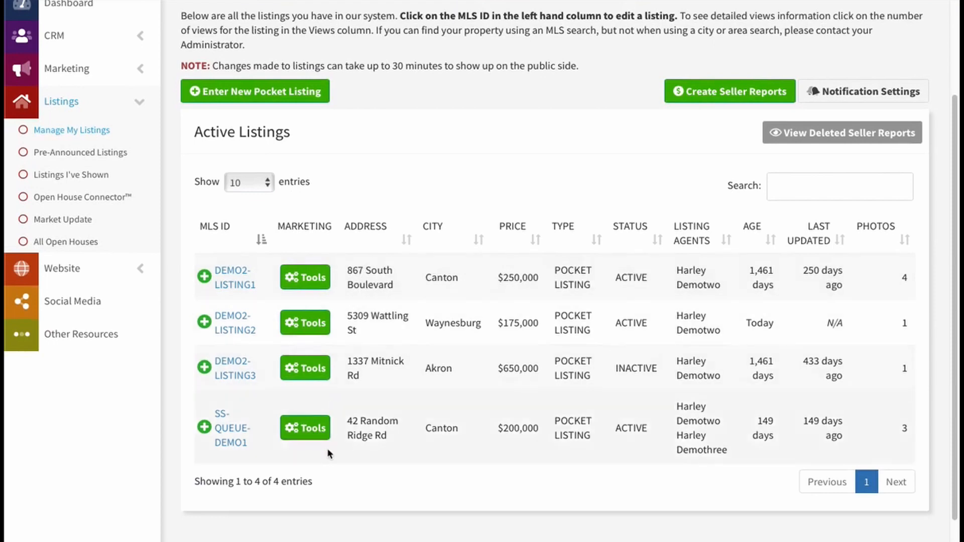
click(307, 427)
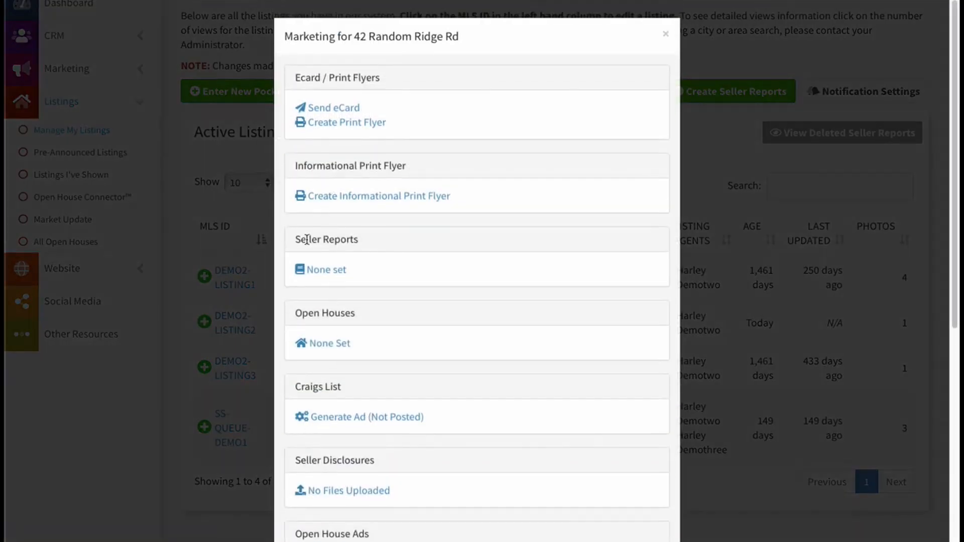
click(313, 269)
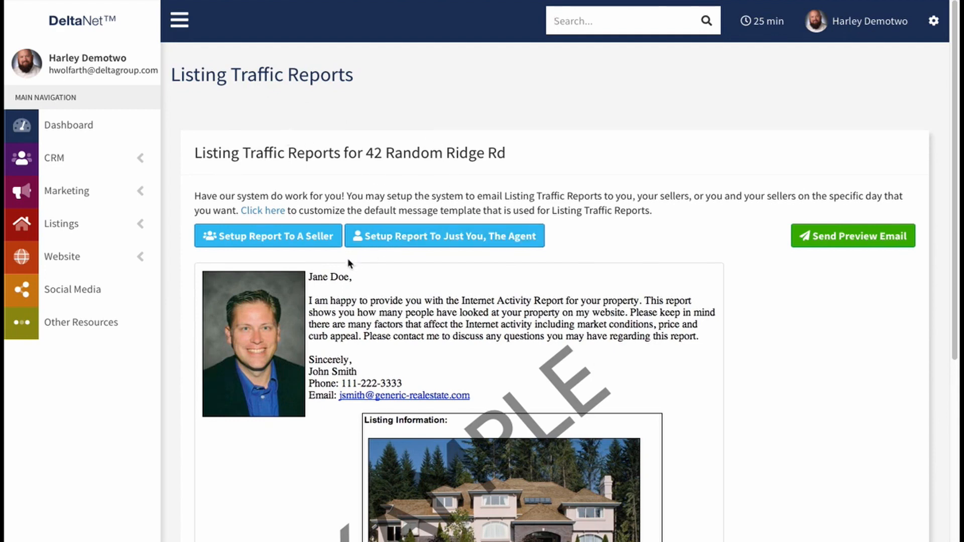
click(255, 239)
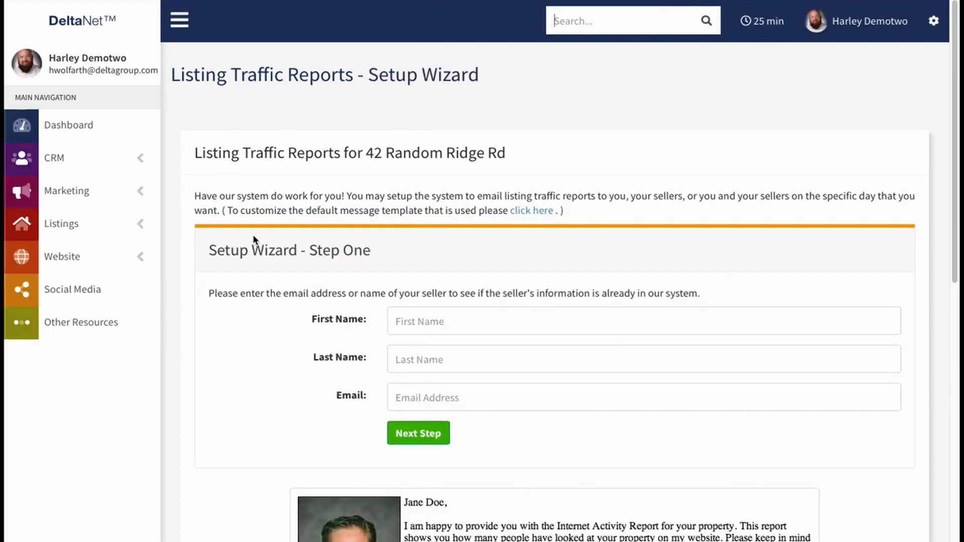
scroll(323, 296, down, 1)
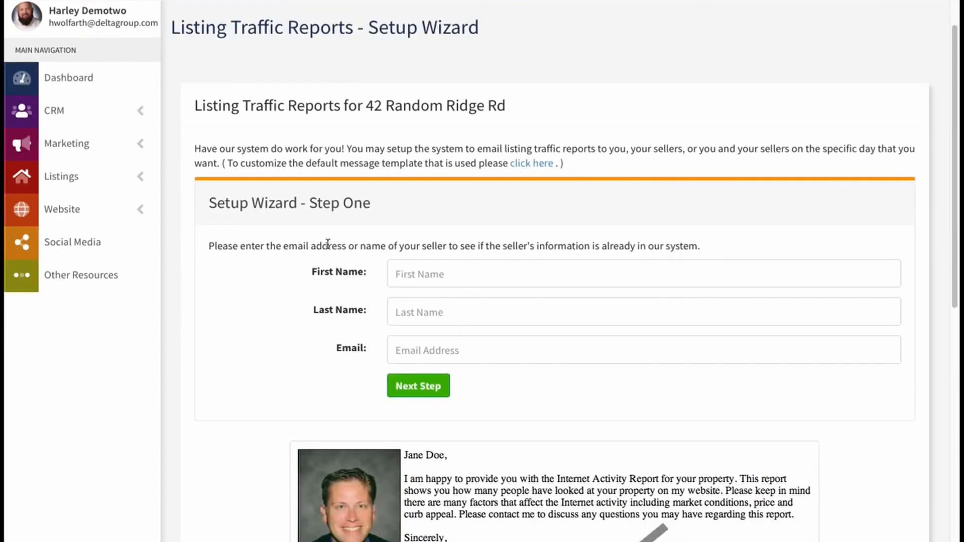
scroll(273, 271, down, 1)
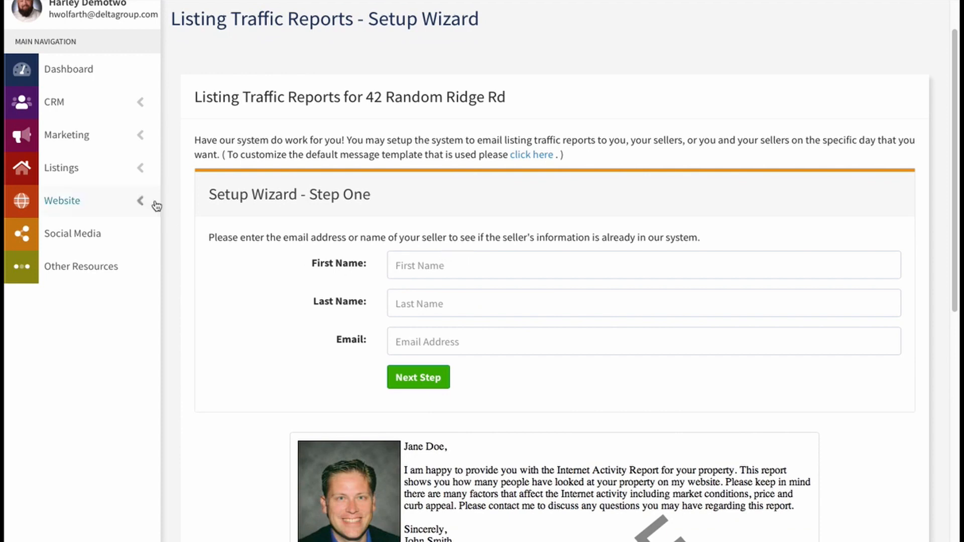
Step: Fill in the seller's first name, last name and email address in step one of the setup wizard
click(414, 265)
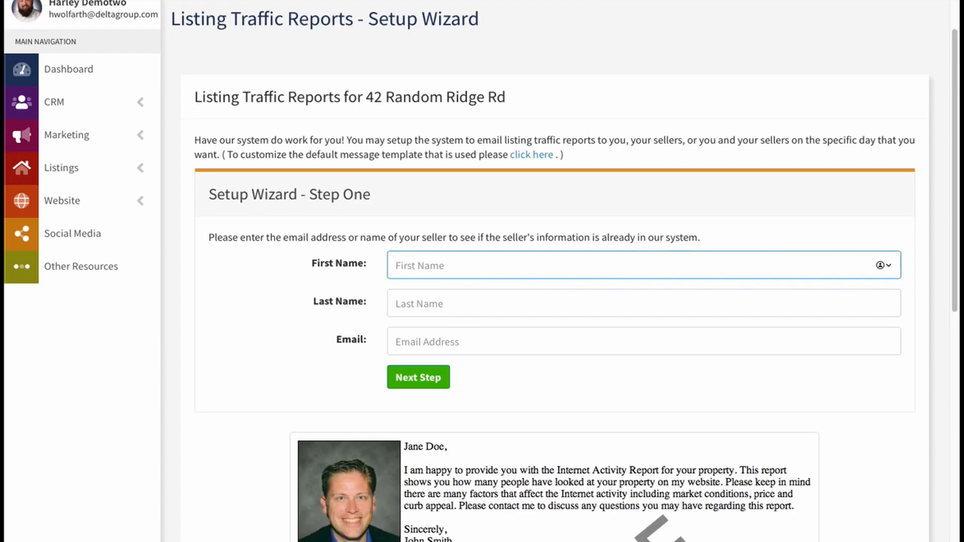
text(seller)
key(Tab)
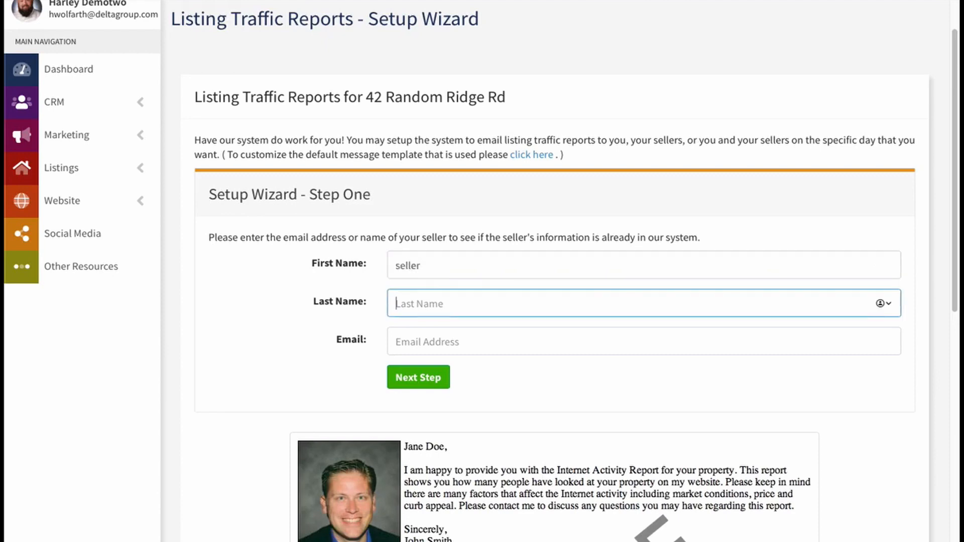
text(person)
key(Tab)
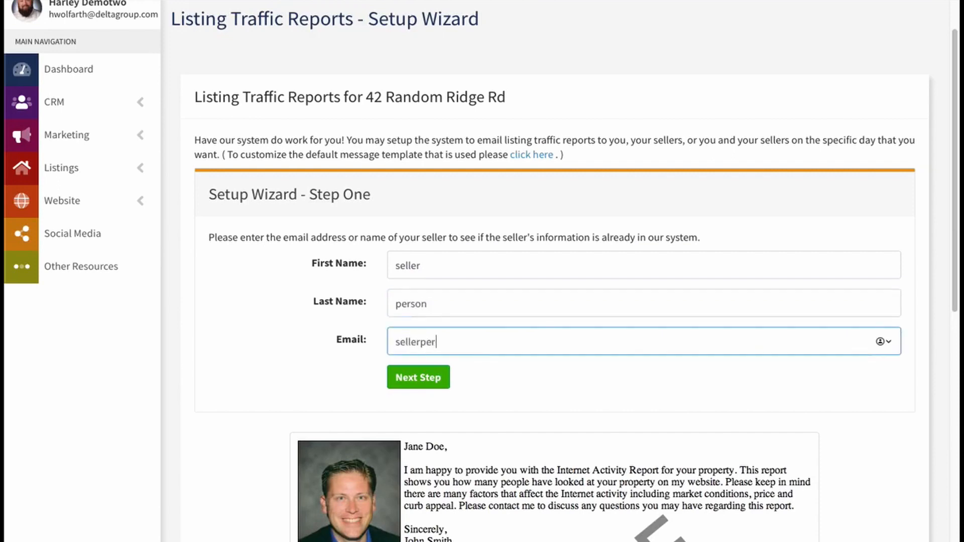
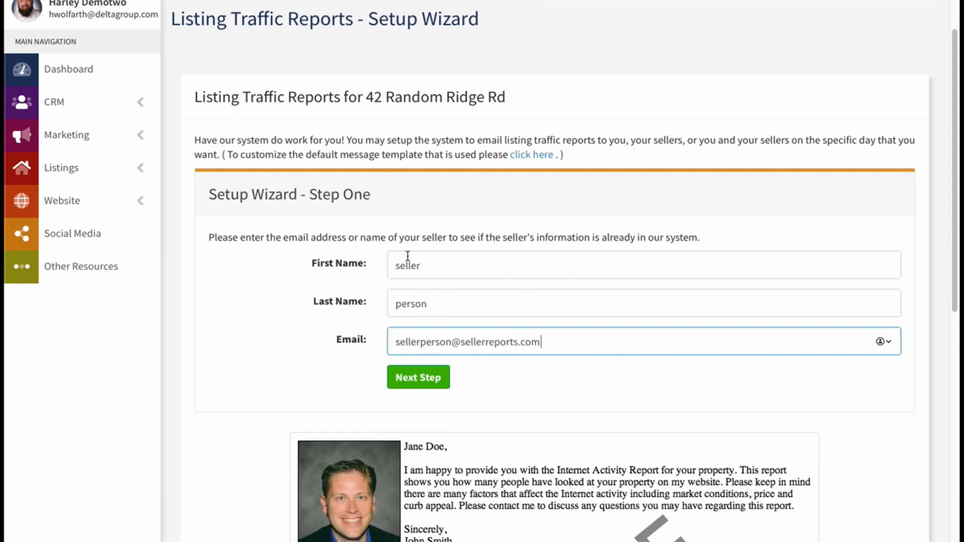
Step: Continue to step two of the wizard and bring up the form for adding a new seller when none match
click(415, 380)
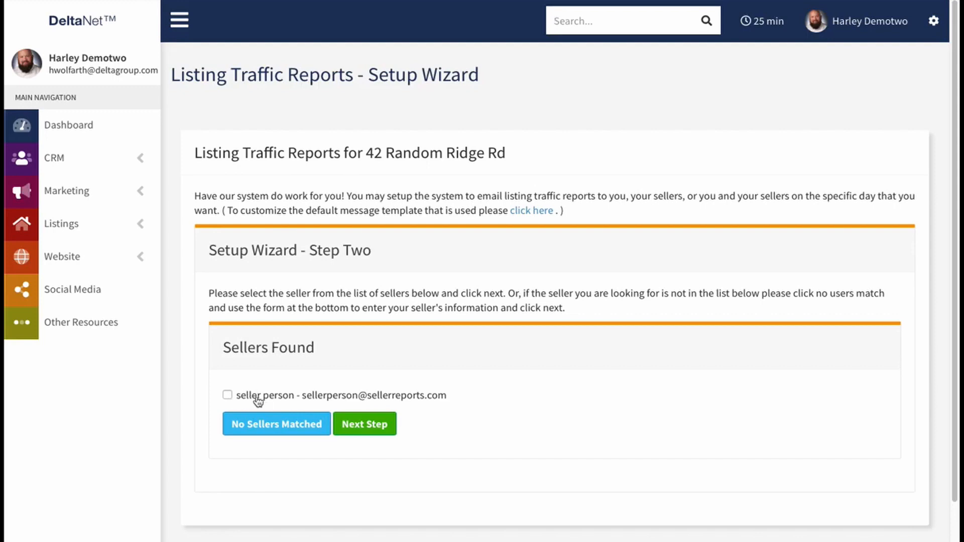
scroll(387, 400, down, 1)
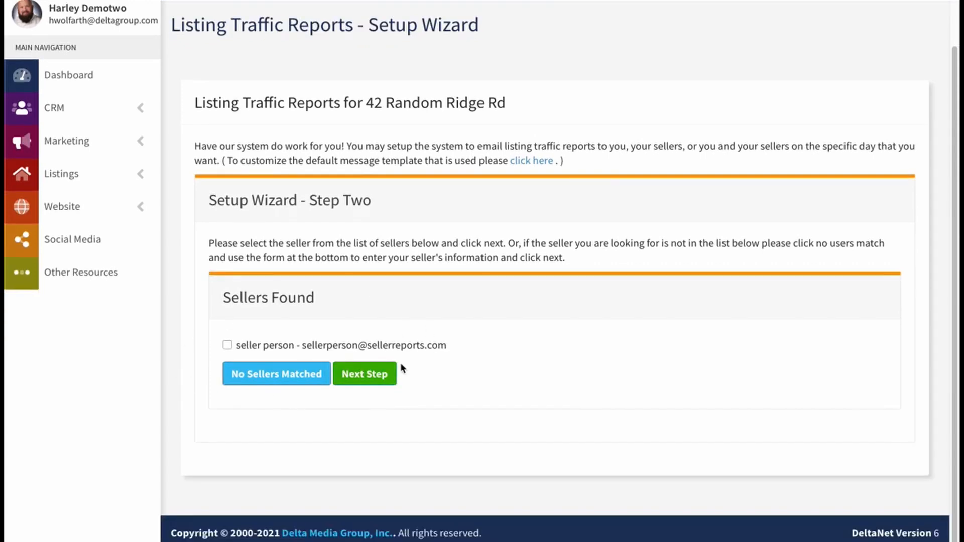
click(237, 350)
click(227, 345)
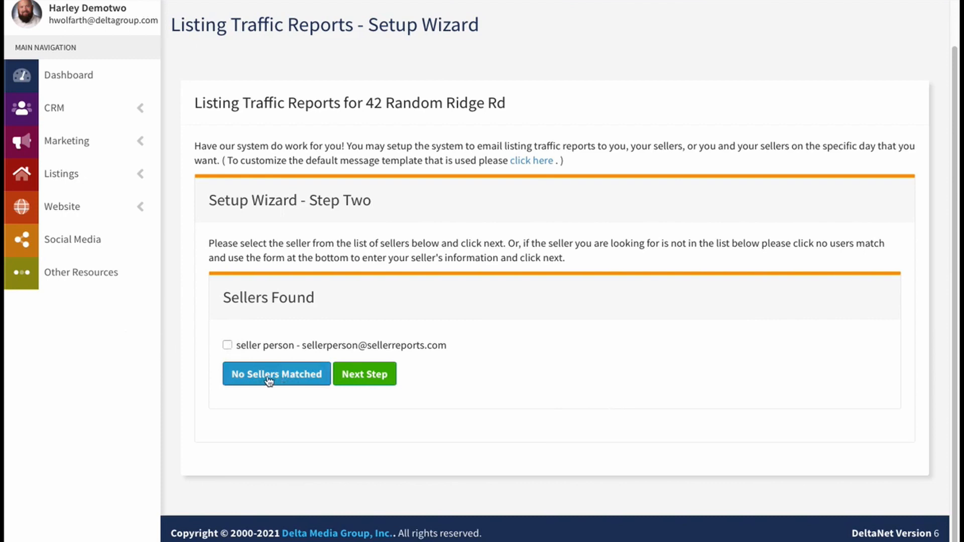
click(269, 382)
scroll(352, 412, down, 5)
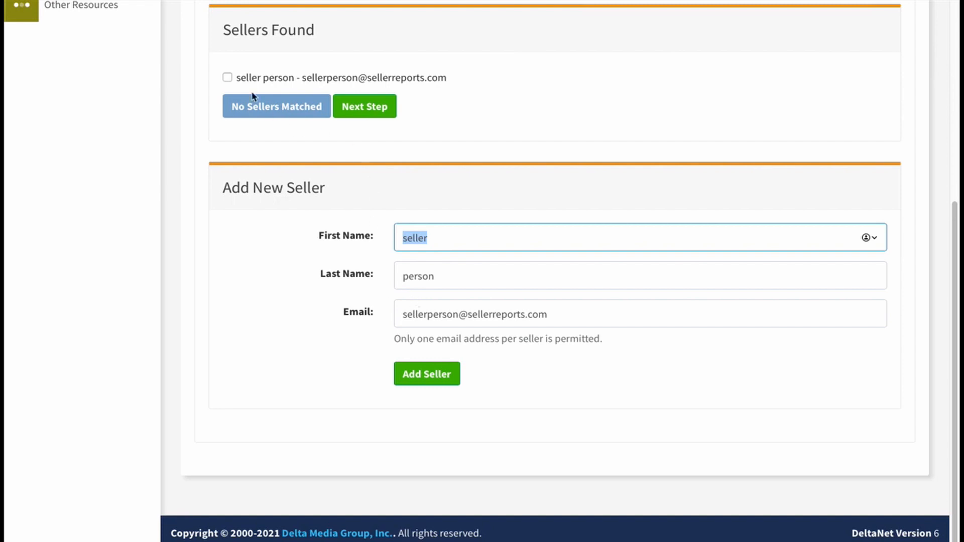
Step: Select the matching seller found in the system and continue to step three of the setup wizard
click(227, 77)
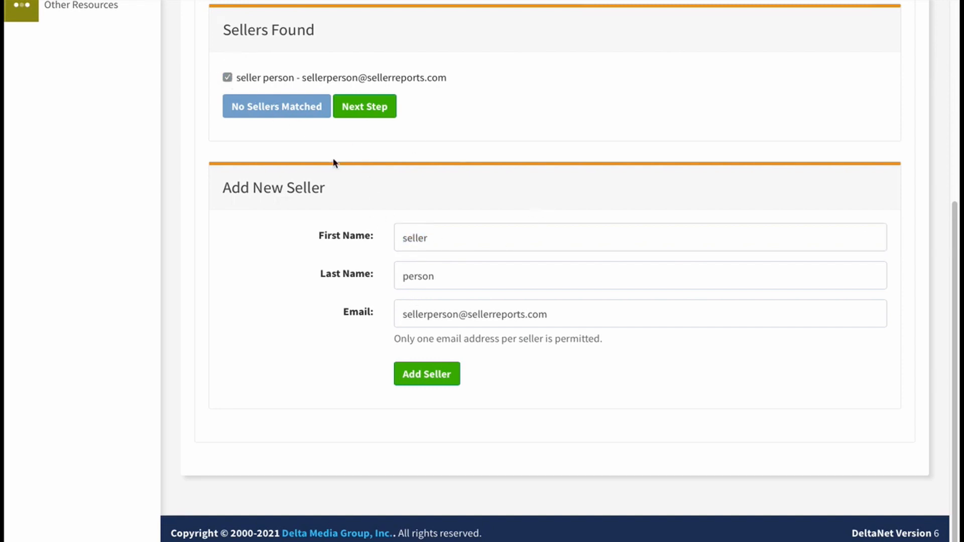
click(362, 106)
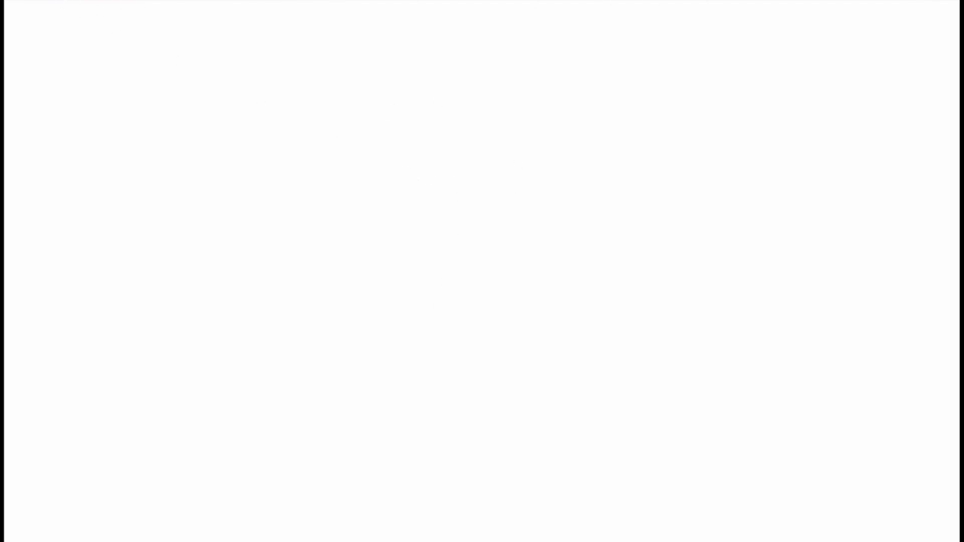
click(360, 76)
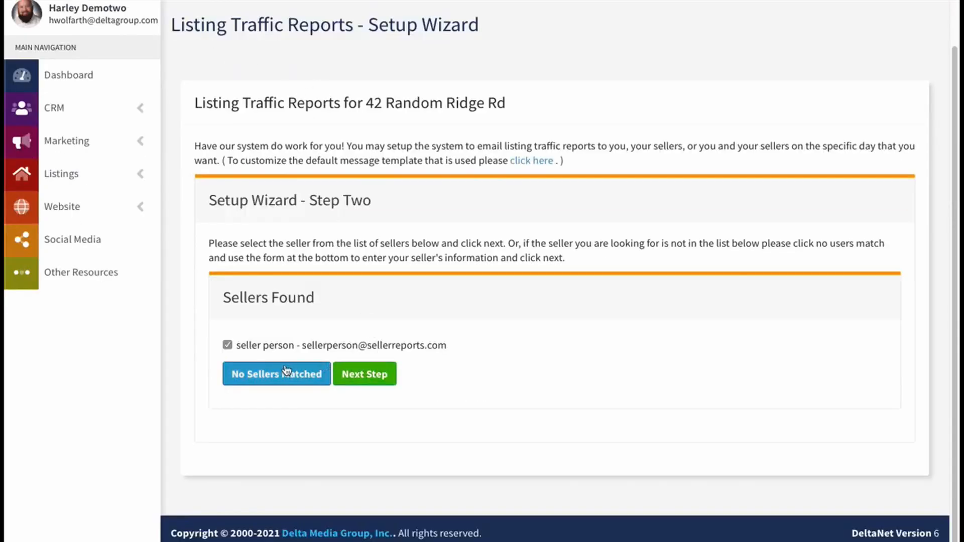
click(375, 373)
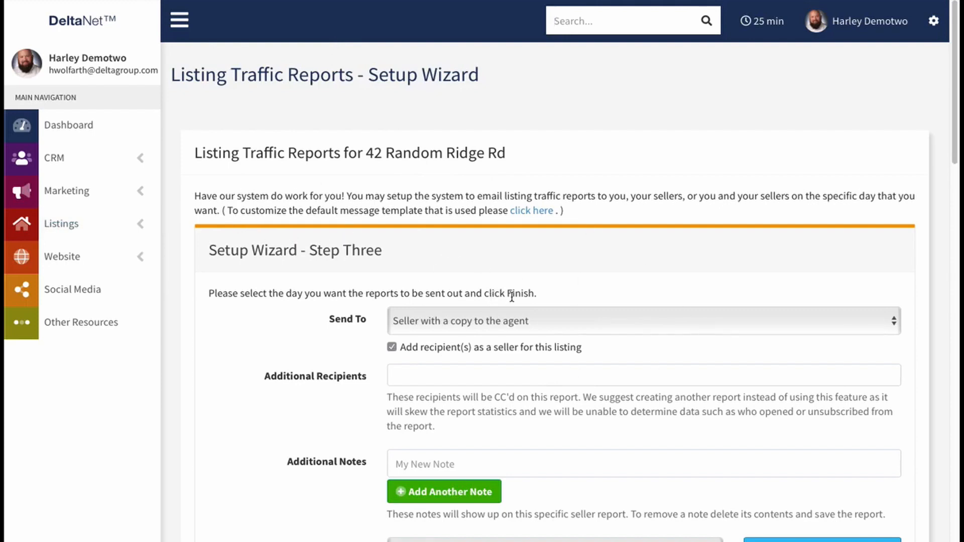
Step: Set the report to be sent to Seller Only and turn off adding recipients as a seller for this listing
scroll(517, 297, down, 2)
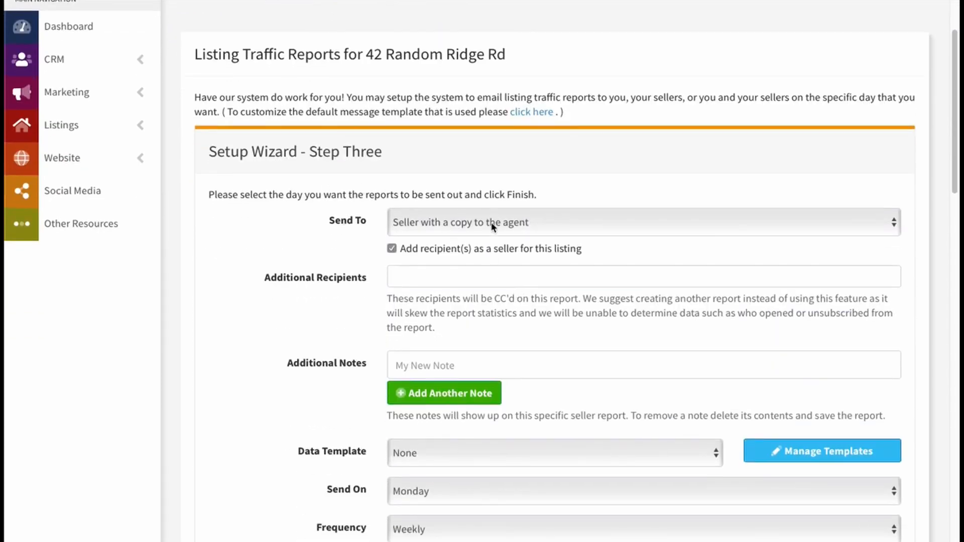
click(494, 222)
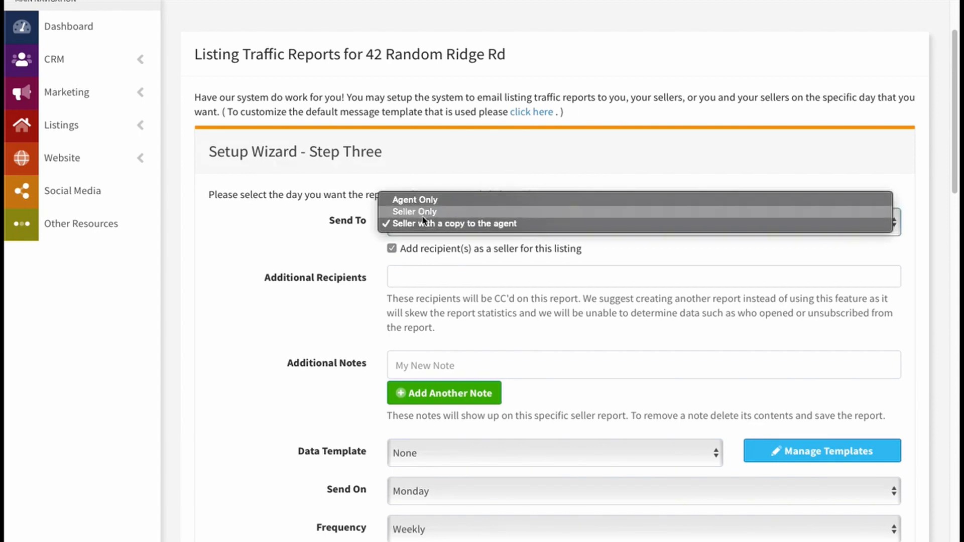
click(421, 212)
click(490, 232)
click(502, 210)
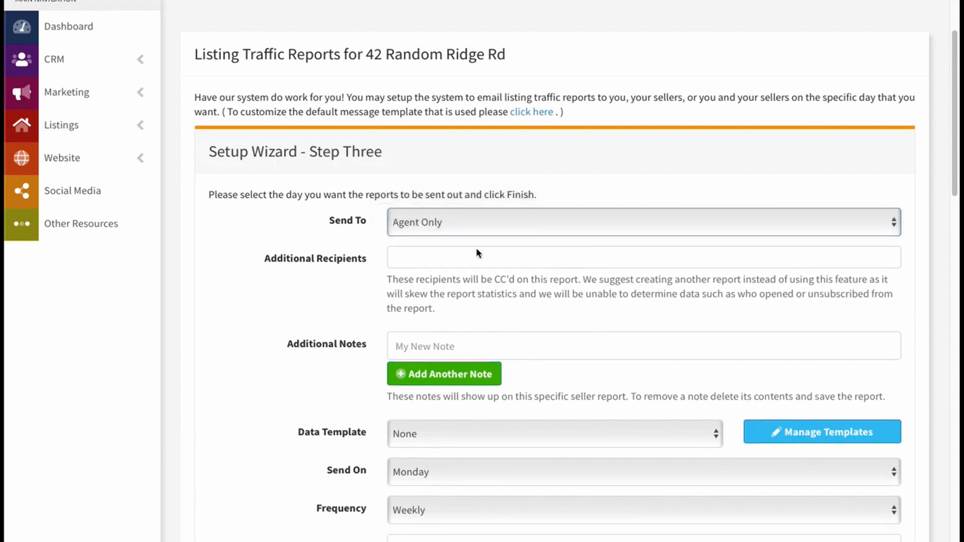
click(439, 230)
click(422, 232)
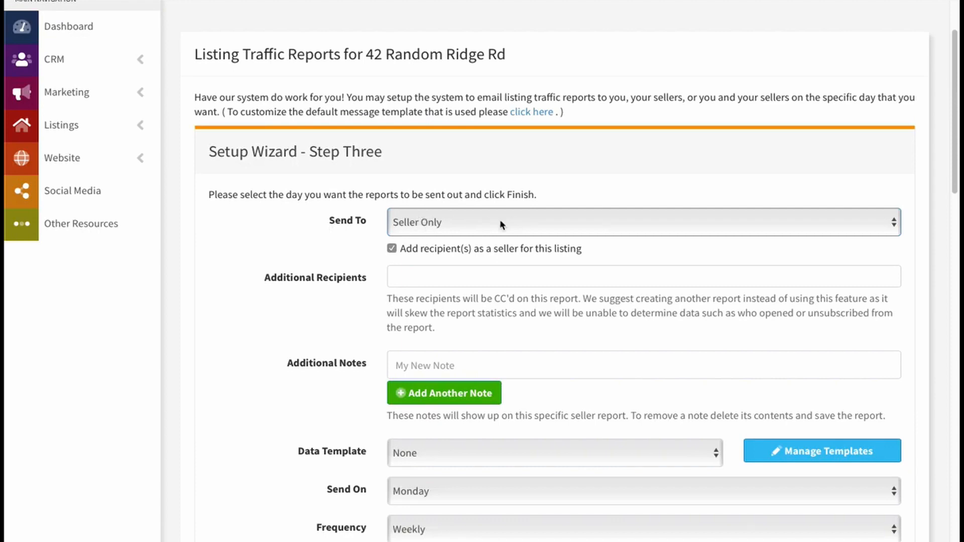
click(397, 275)
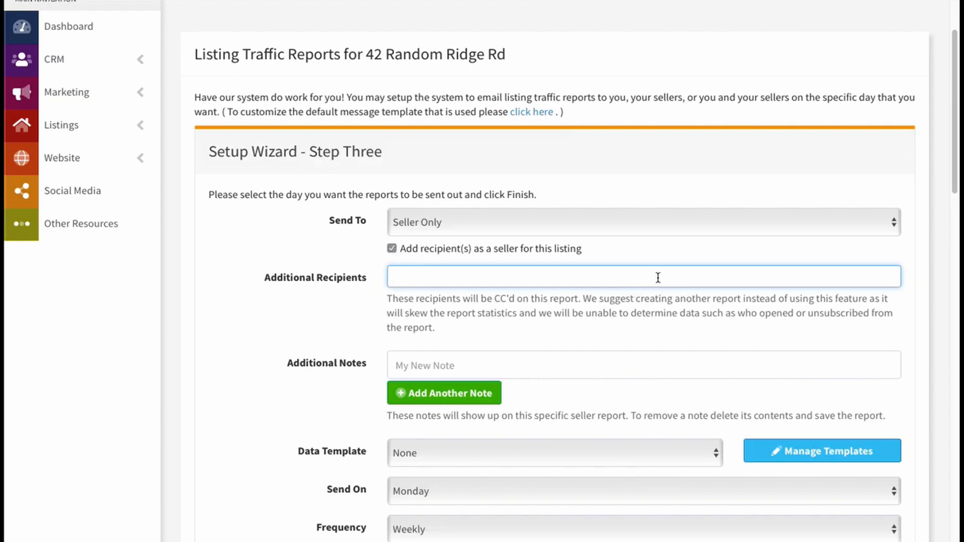
click(391, 249)
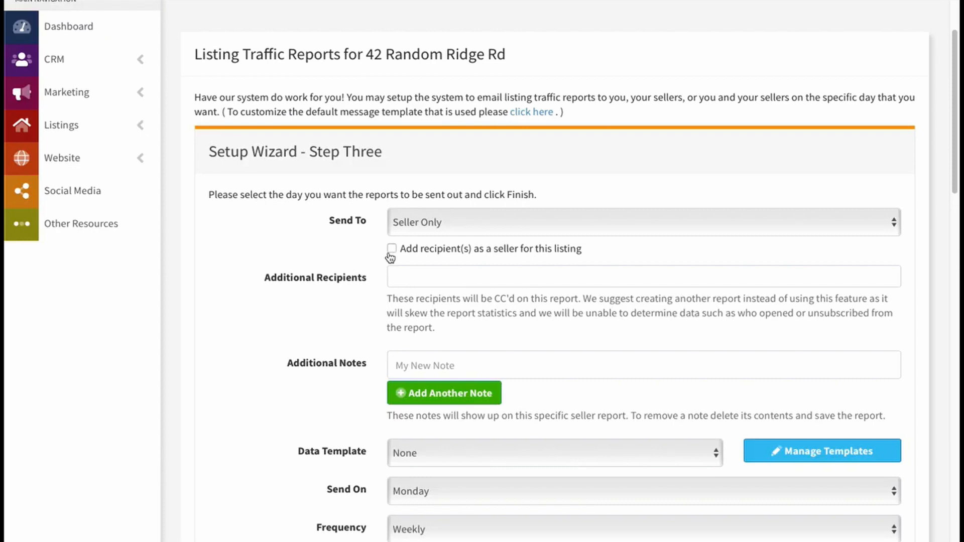
Step: Add two more blank note lines to the report's Additional Notes
scroll(392, 258, down, 3)
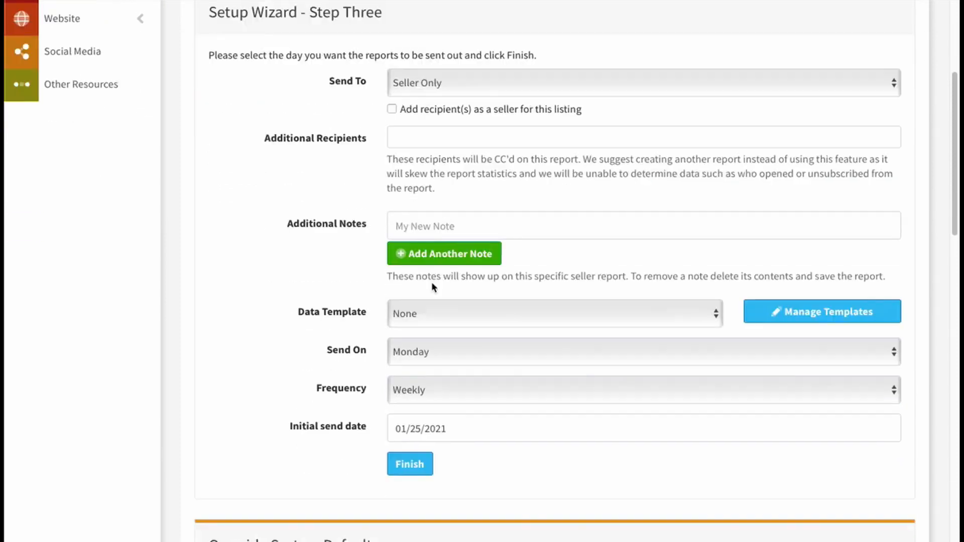
click(407, 227)
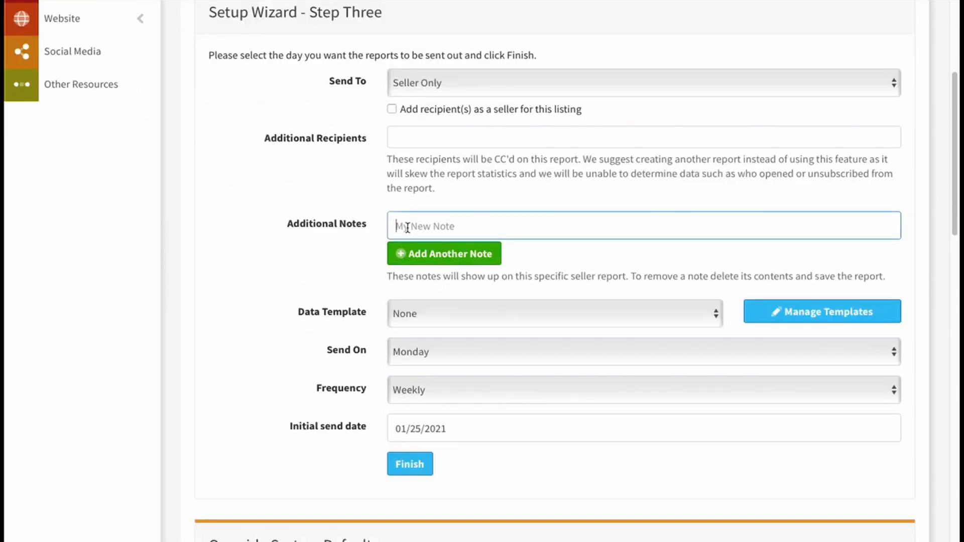
click(437, 228)
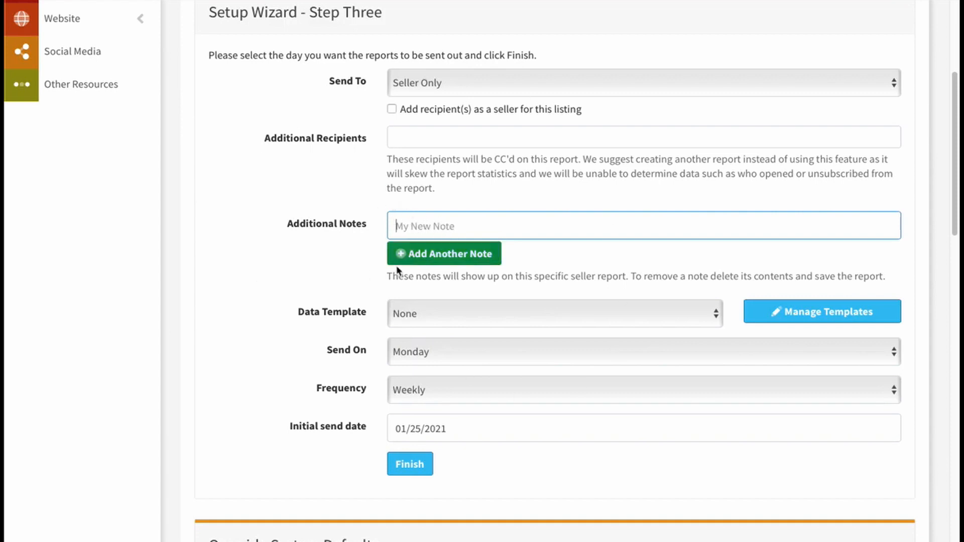
click(441, 253)
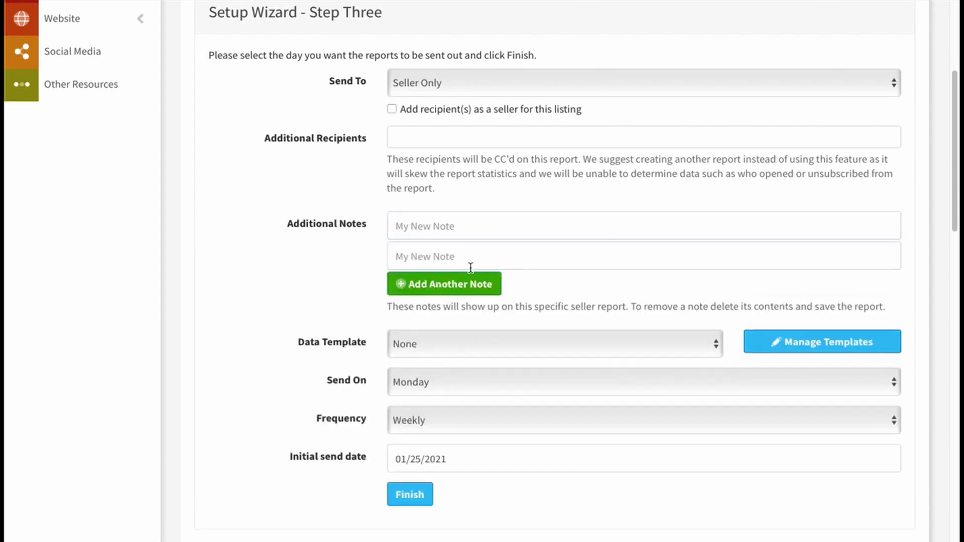
click(442, 283)
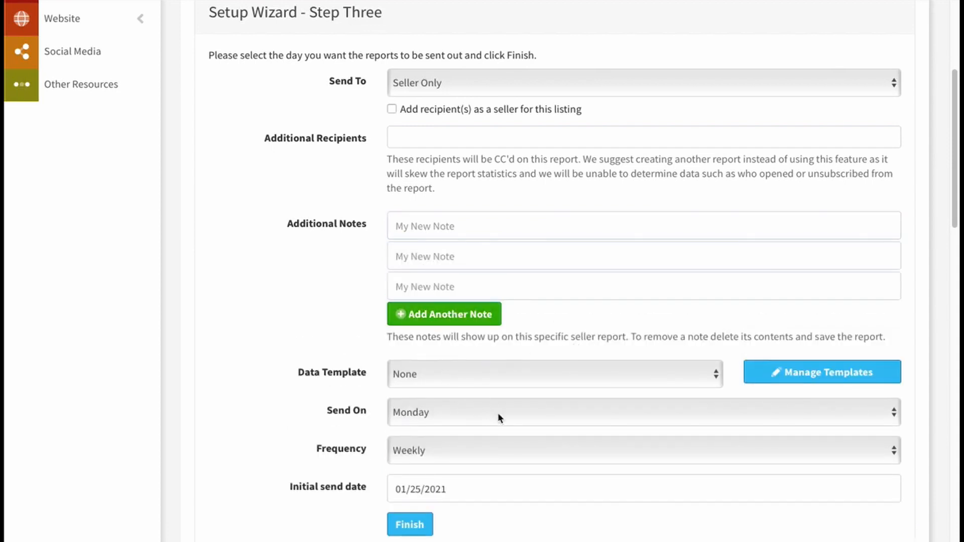
Step: Try Wednesday as the report's Send On day and set it back to Monday
scroll(288, 316, down, 3)
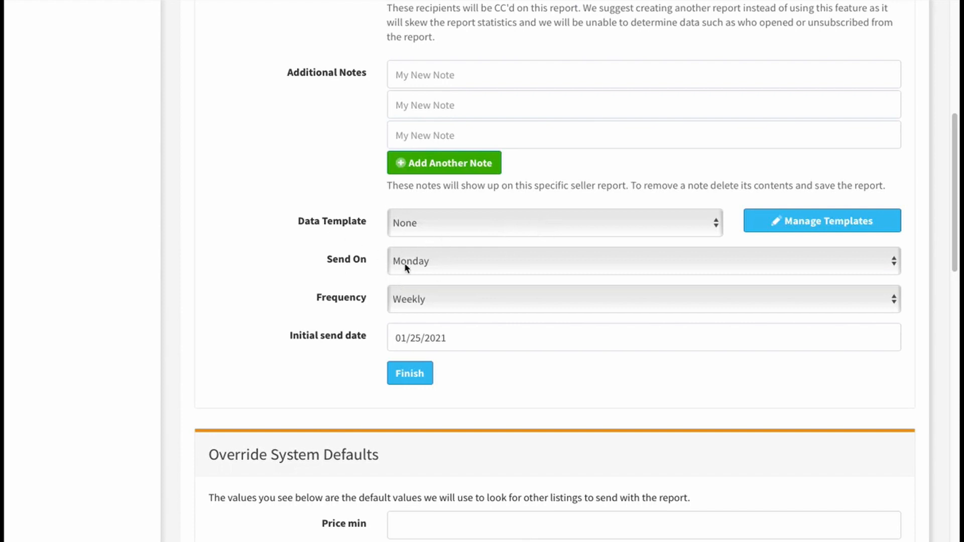
scroll(404, 263, down, 1)
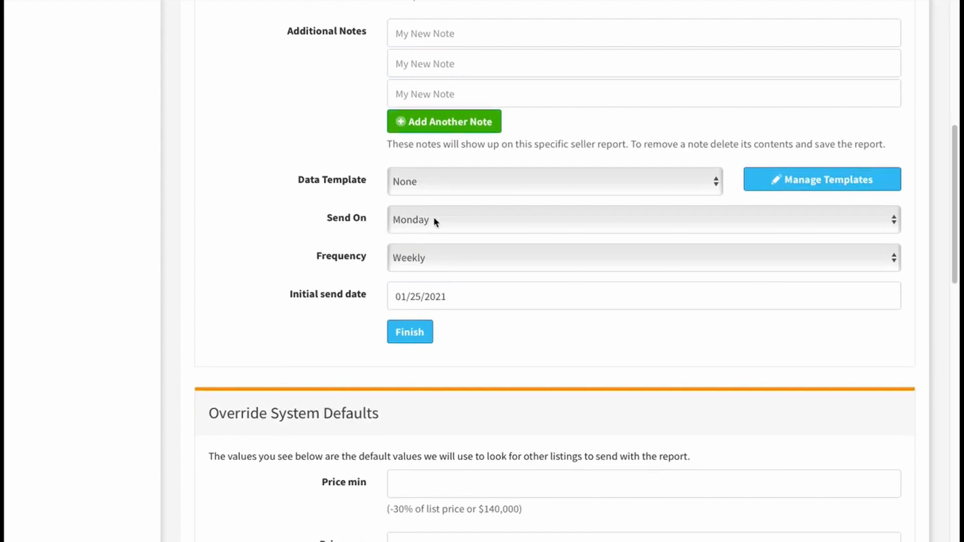
scroll(437, 219, down, 1)
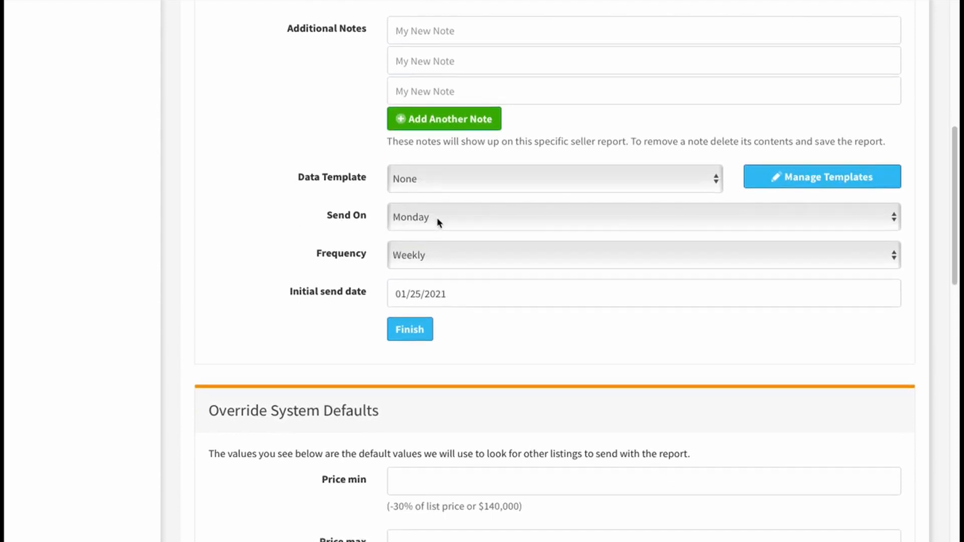
click(437, 217)
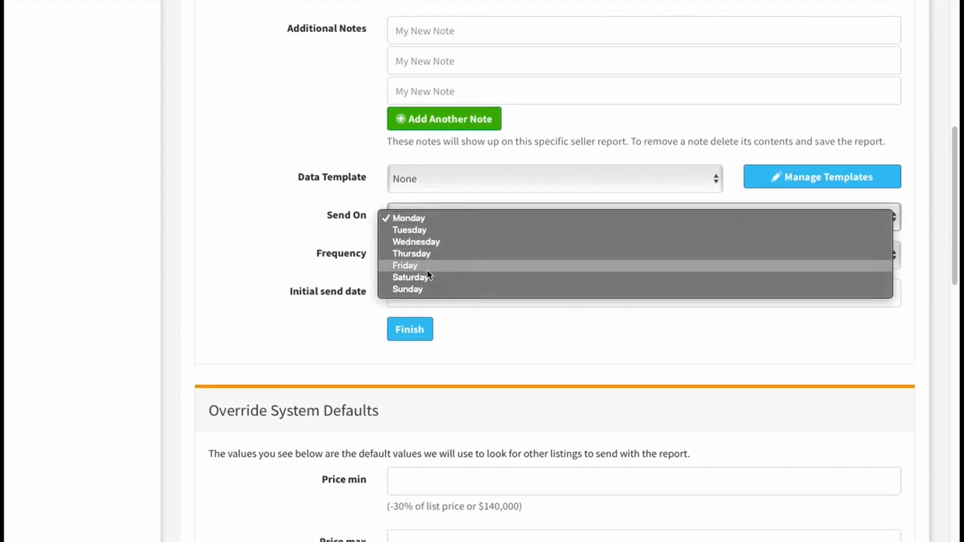
click(521, 280)
click(459, 220)
click(446, 198)
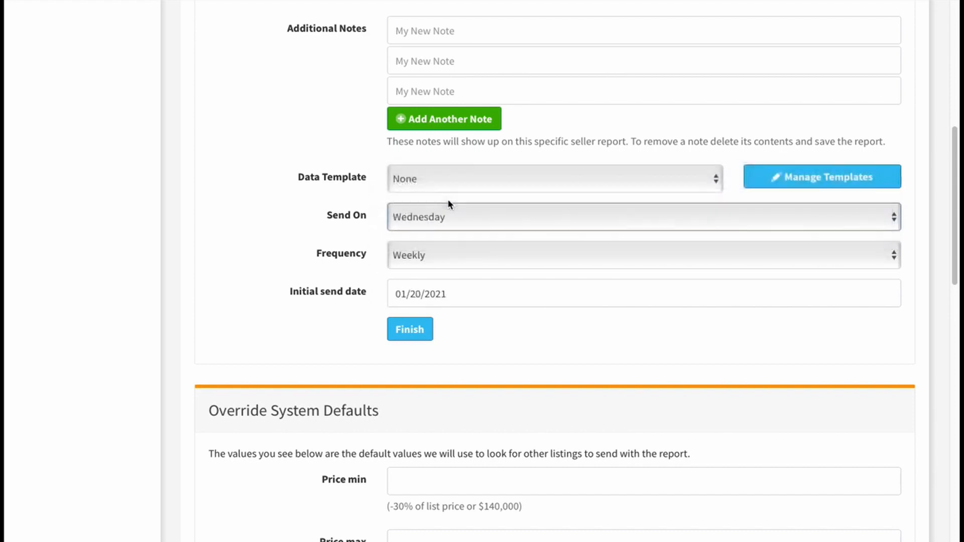
click(450, 216)
click(436, 197)
Step: Review the Frequency choices and the initial send date calendar, keeping Weekly and 01/25/2021
click(429, 257)
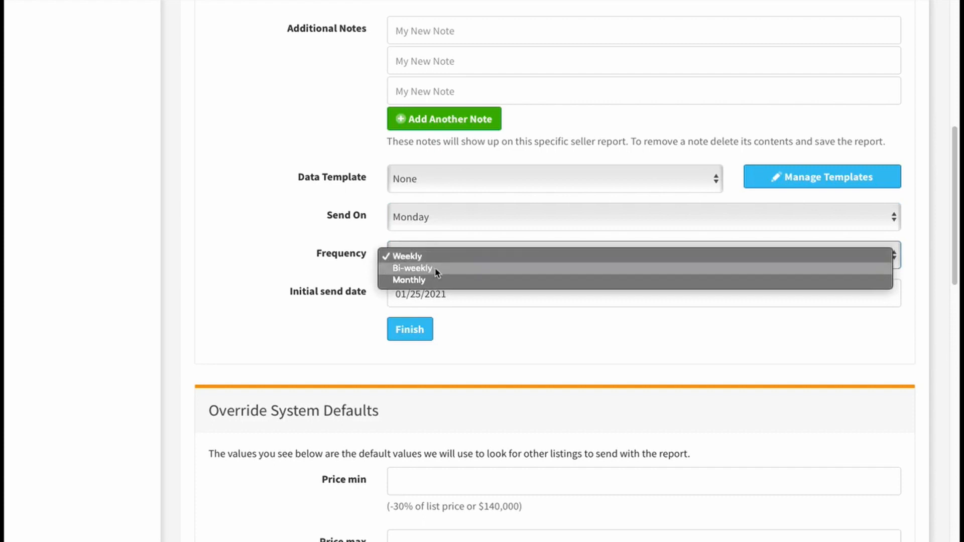
click(436, 259)
click(303, 284)
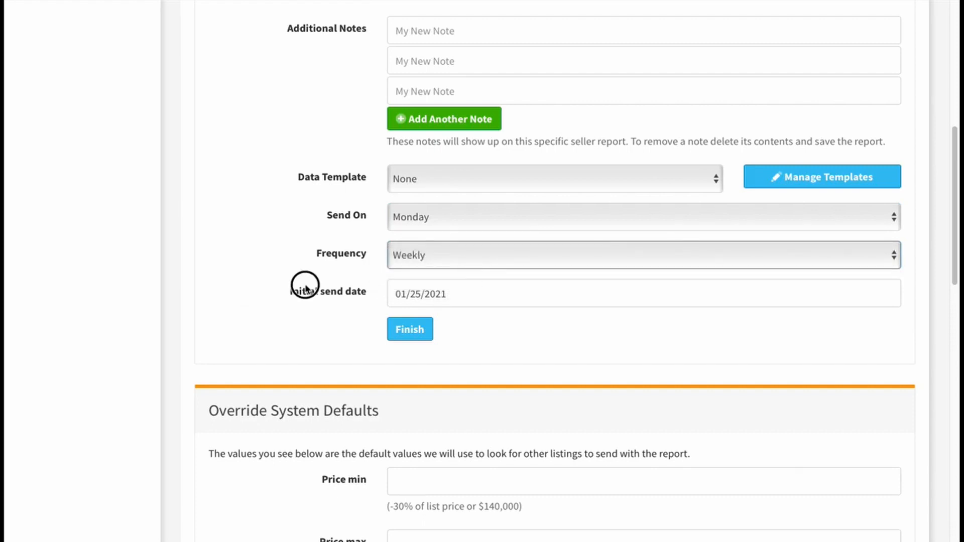
scroll(318, 290, down, 2)
click(430, 126)
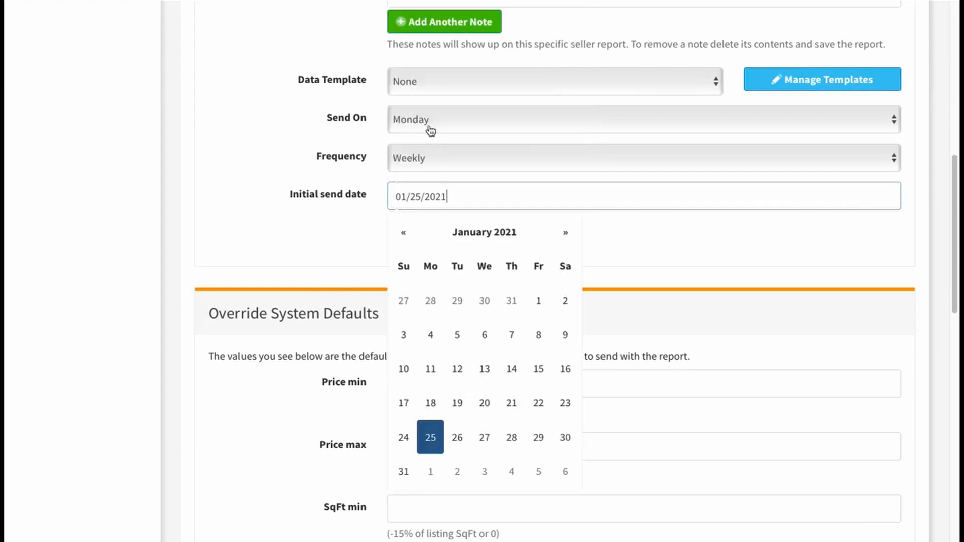
click(376, 214)
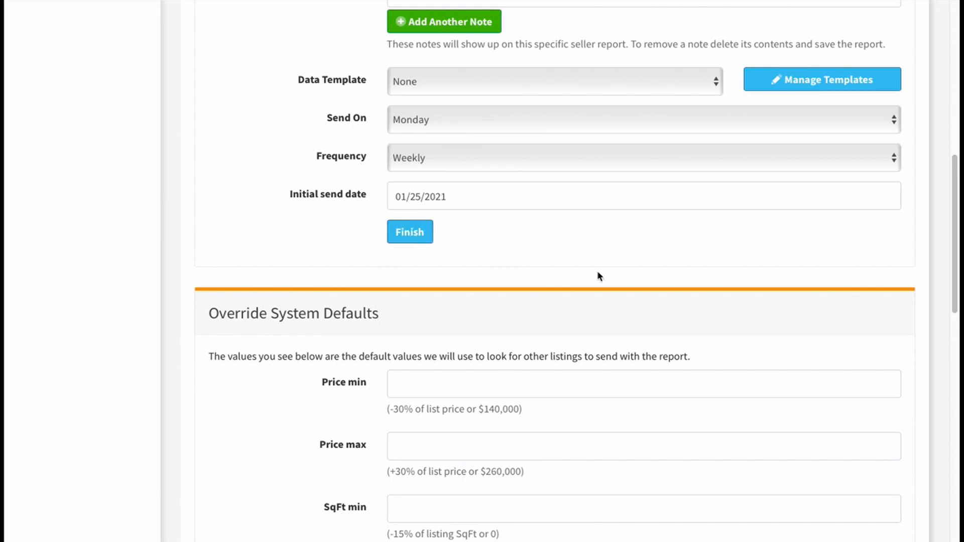
Step: Examine the Override System Defaults fields for price, square footage, bedrooms, bathrooms, acres and property types
scroll(621, 281, down, 5)
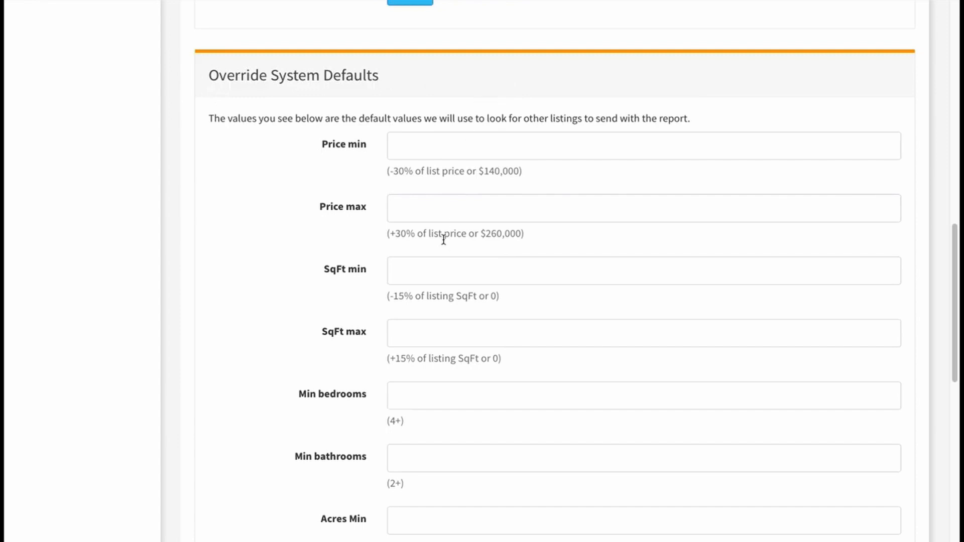
click(411, 146)
click(419, 207)
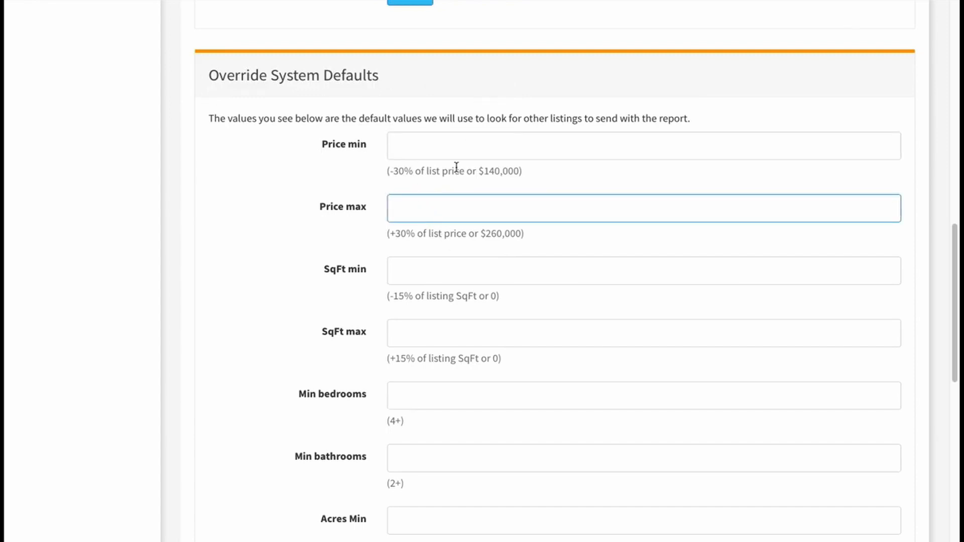
scroll(459, 171, down, 1)
scroll(460, 219, down, 2)
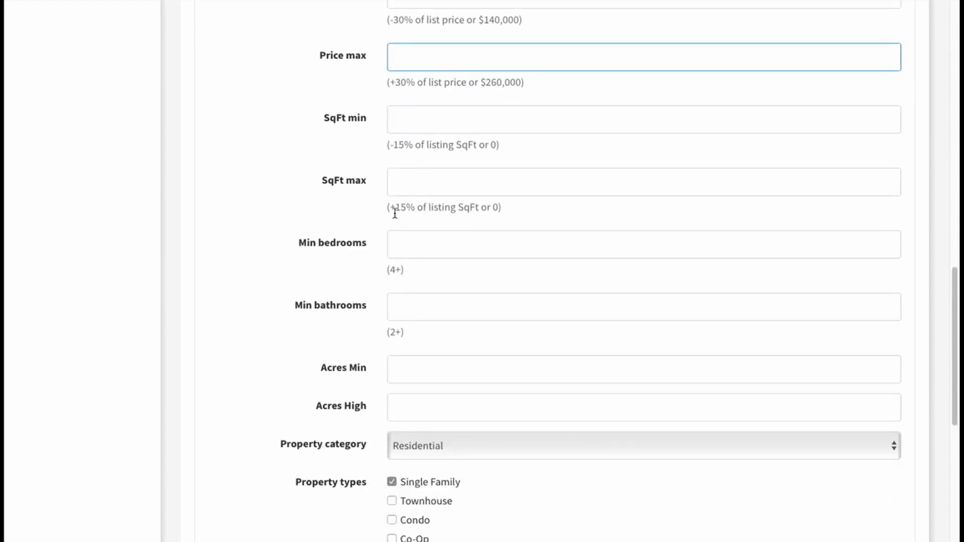
scroll(399, 190, down, 3)
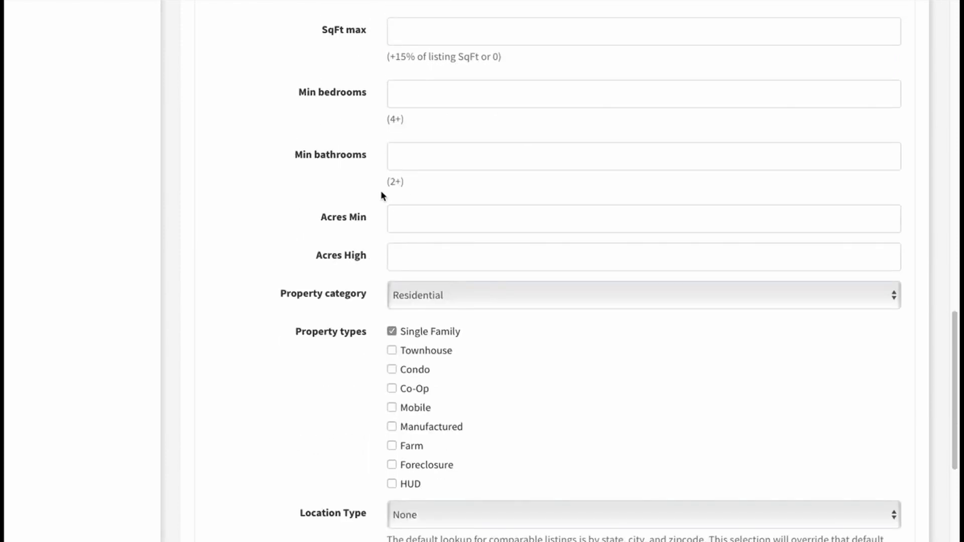
scroll(386, 201, down, 2)
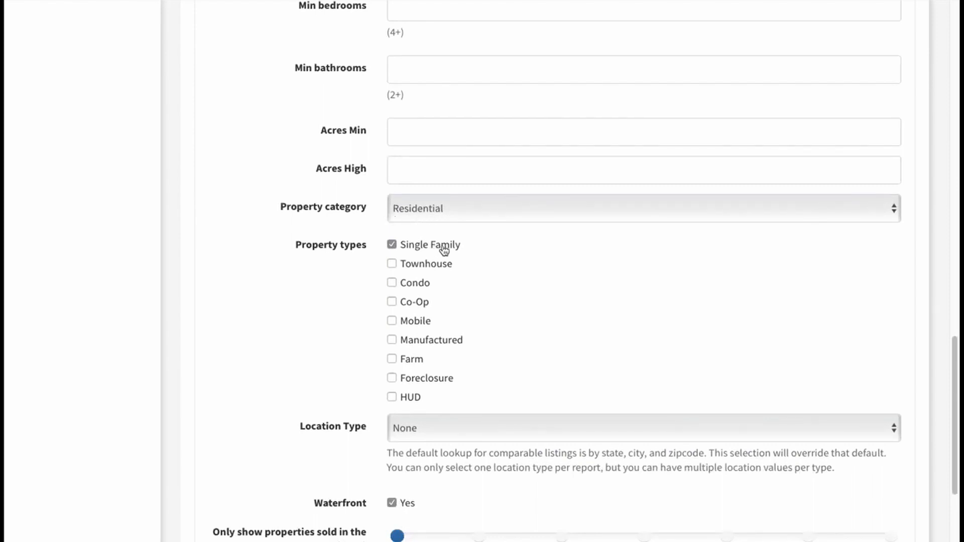
Step: Try different combinations of the Single Family, Townhouse and Condo property types for the comparable listings
click(391, 245)
click(392, 284)
click(394, 263)
click(392, 282)
click(391, 244)
Step: Set the Property category for comparable listings to Commercial
click(476, 210)
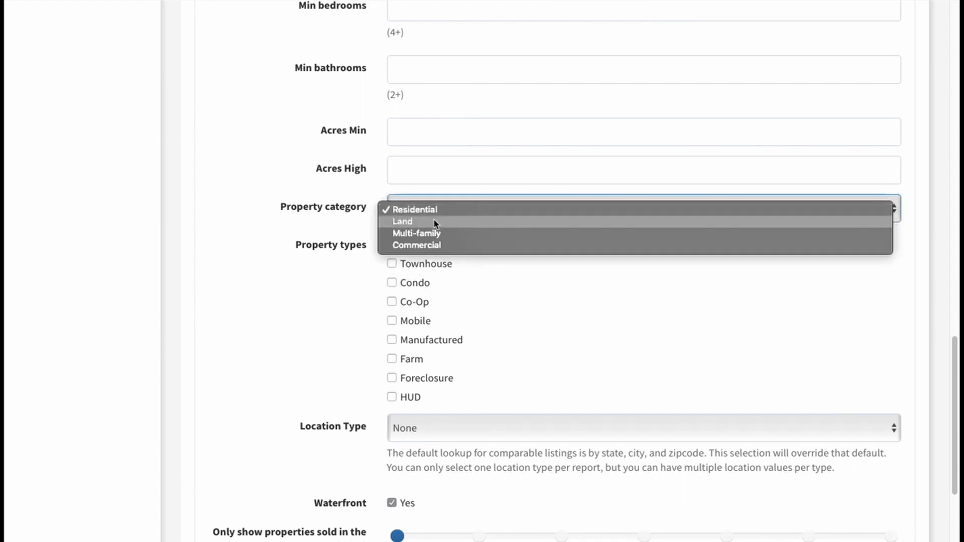
click(429, 246)
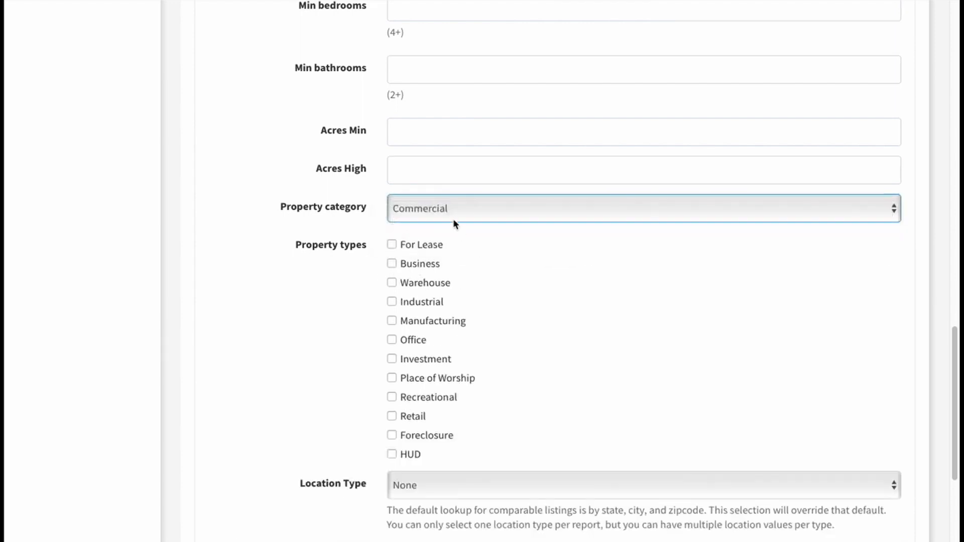
Step: Switch the comparable listings' Property category through Multi-family and Land, and set it back to Residential
click(445, 208)
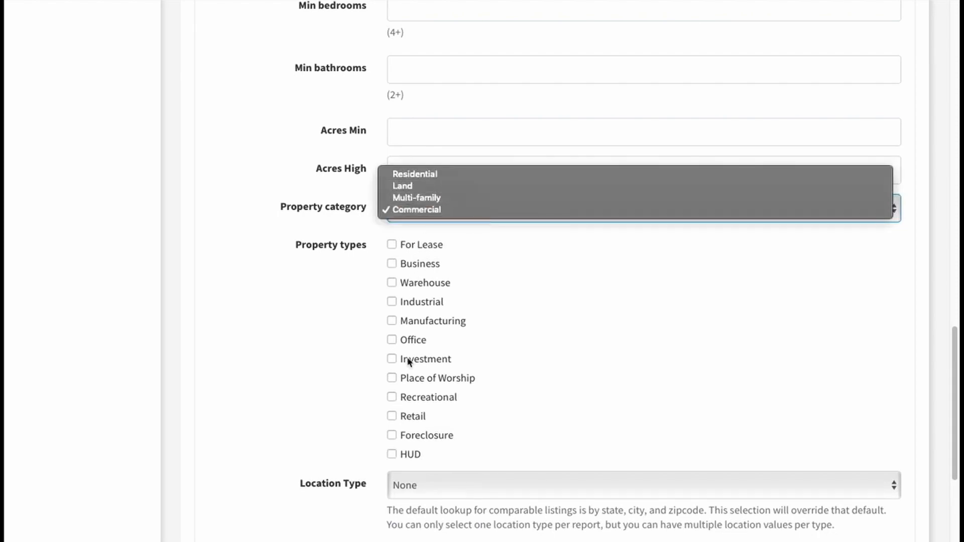
click(414, 199)
click(448, 212)
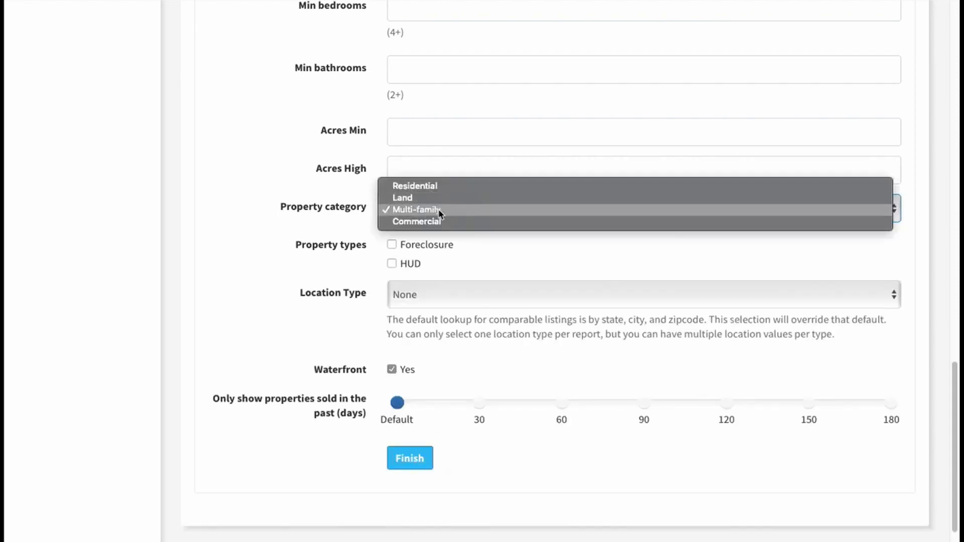
click(442, 197)
click(451, 206)
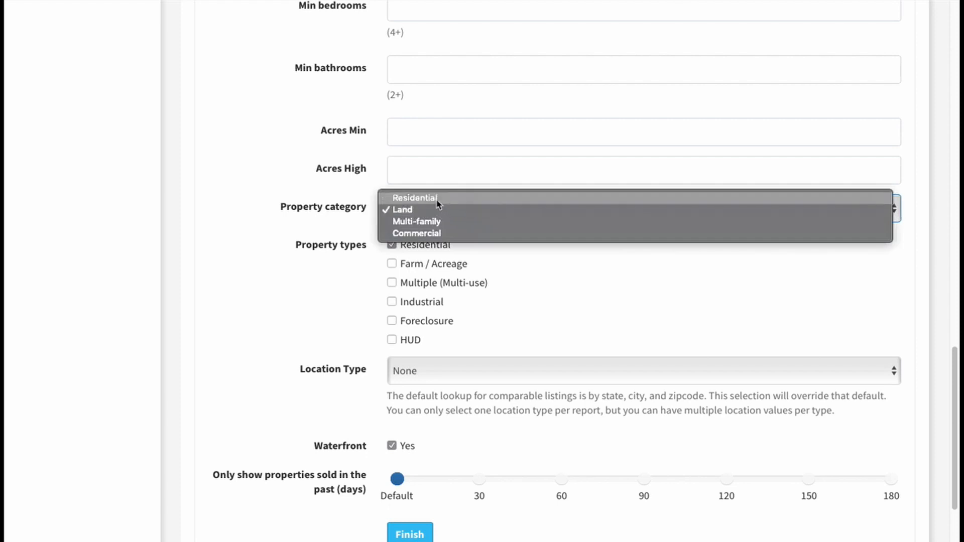
click(436, 197)
Step: Override the comparable listings' location by Zip Code, adding 44708 and 44709 and entering 44688
scroll(516, 380, down, 4)
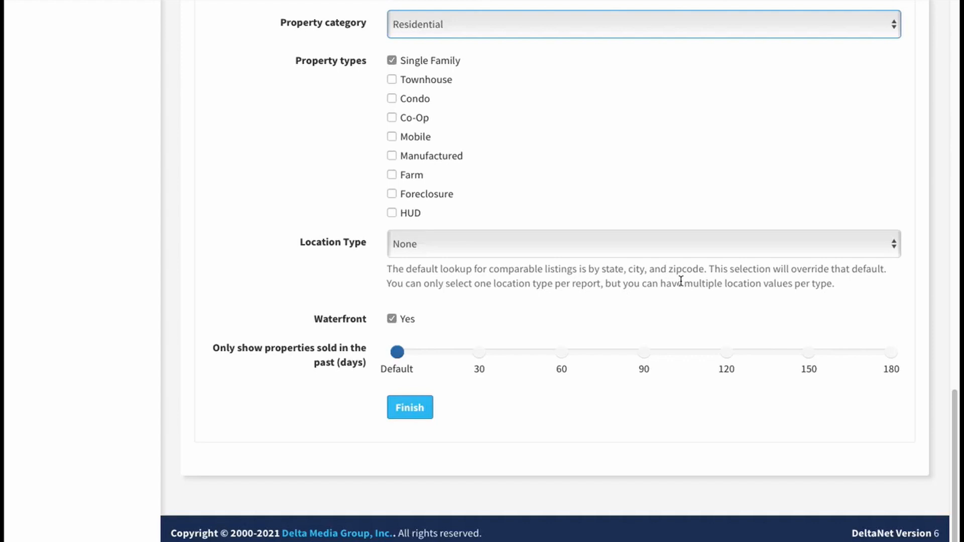
click(495, 246)
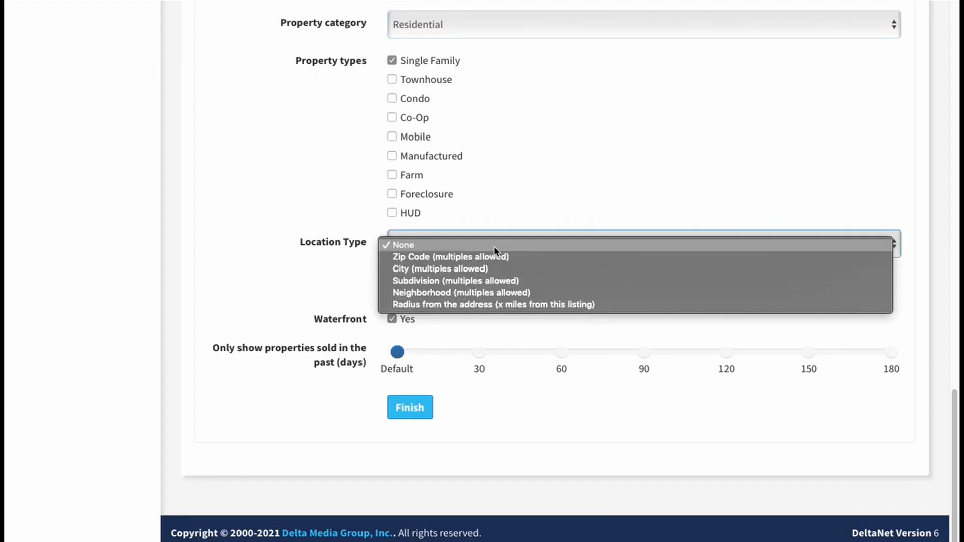
click(419, 257)
click(415, 317)
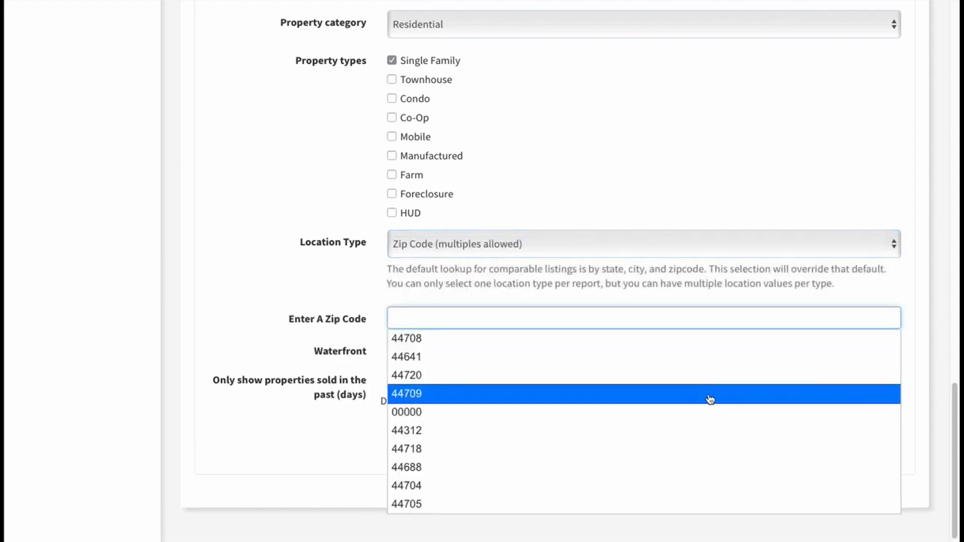
click(484, 346)
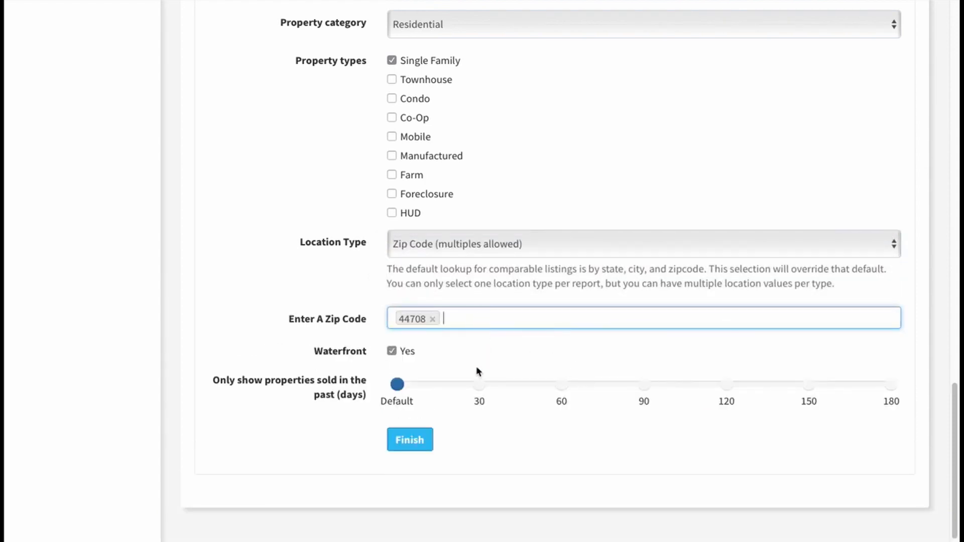
click(481, 312)
click(476, 394)
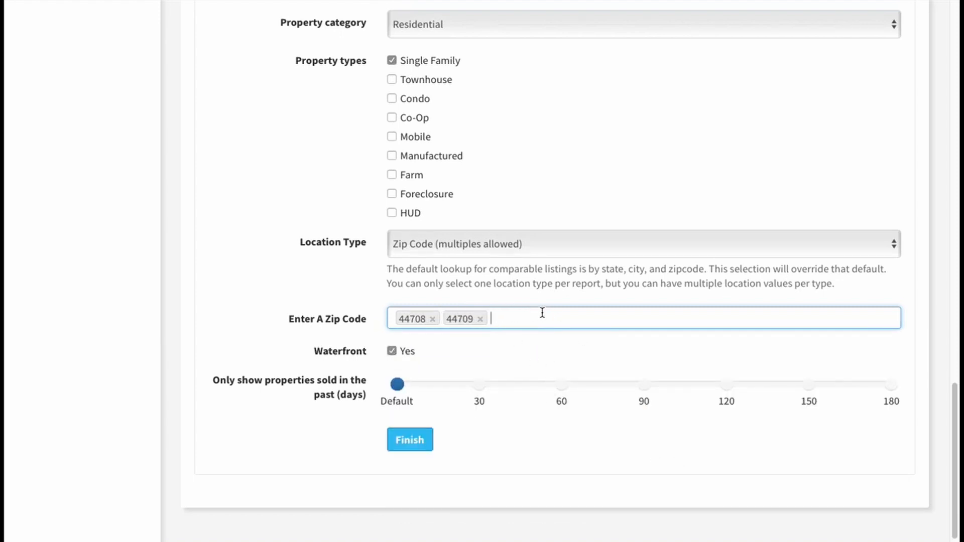
text(44688)
Step: Try limiting comparable properties to those sold in the past 60 days, and restore the Default setting
mouse_move(400, 405)
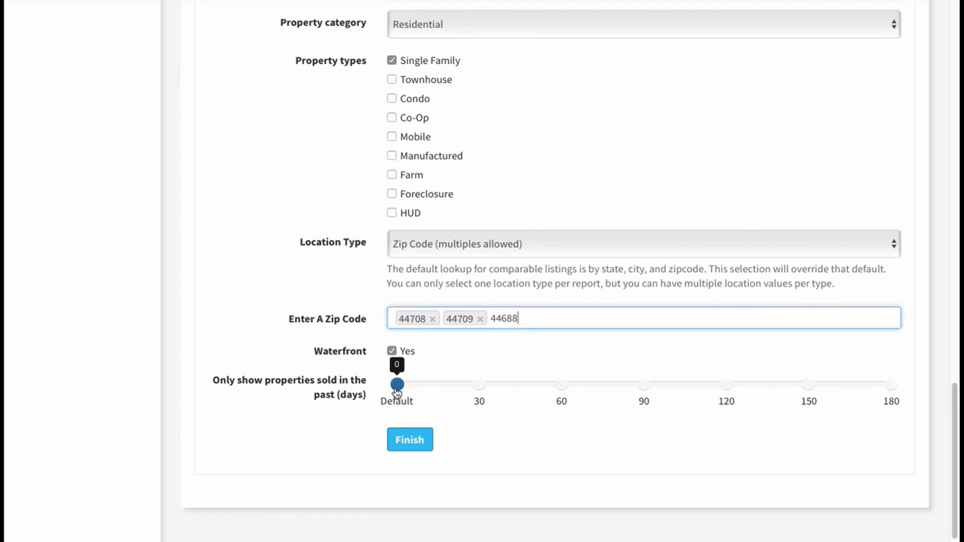
drag(396, 393, 581, 398)
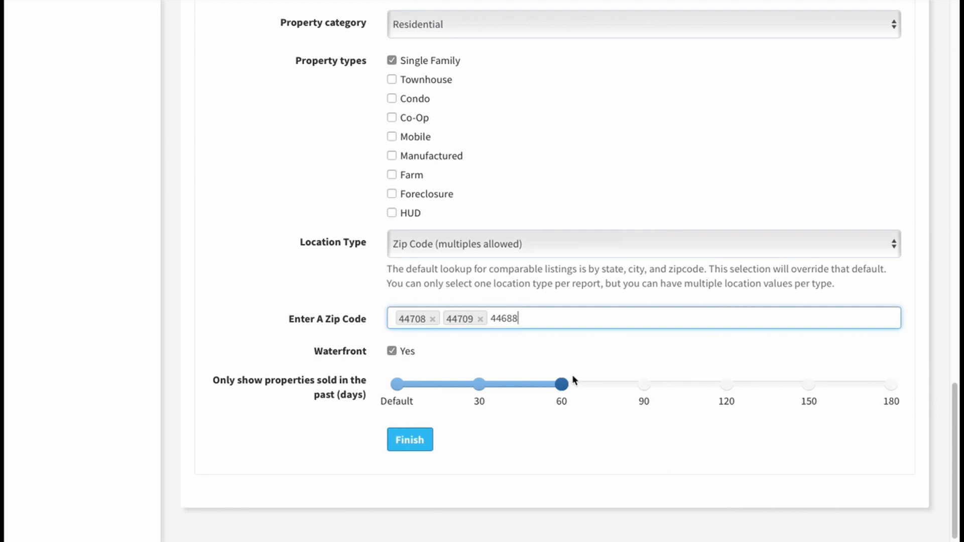
drag(561, 383, 393, 383)
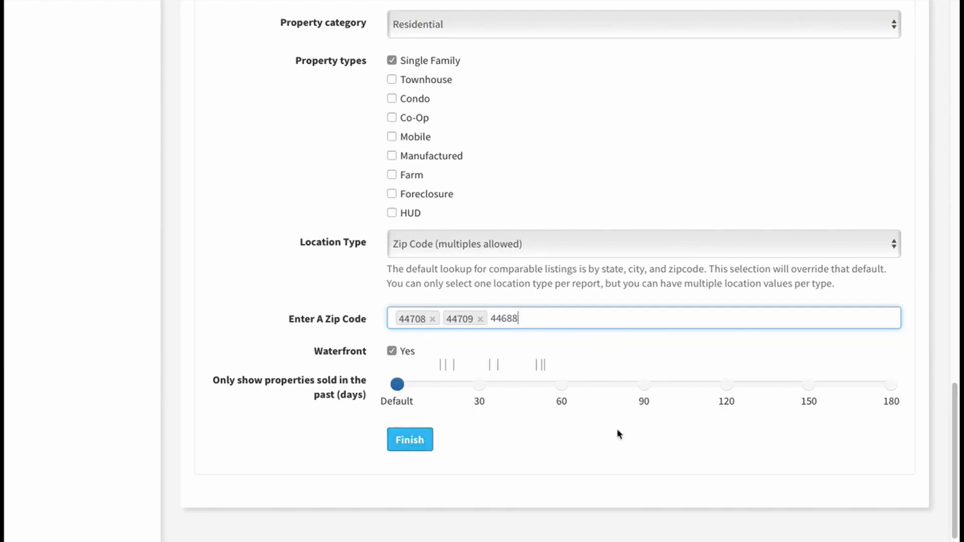
Step: Apply My first template as the Data Template for the seller's report
scroll(617, 429, up, 20)
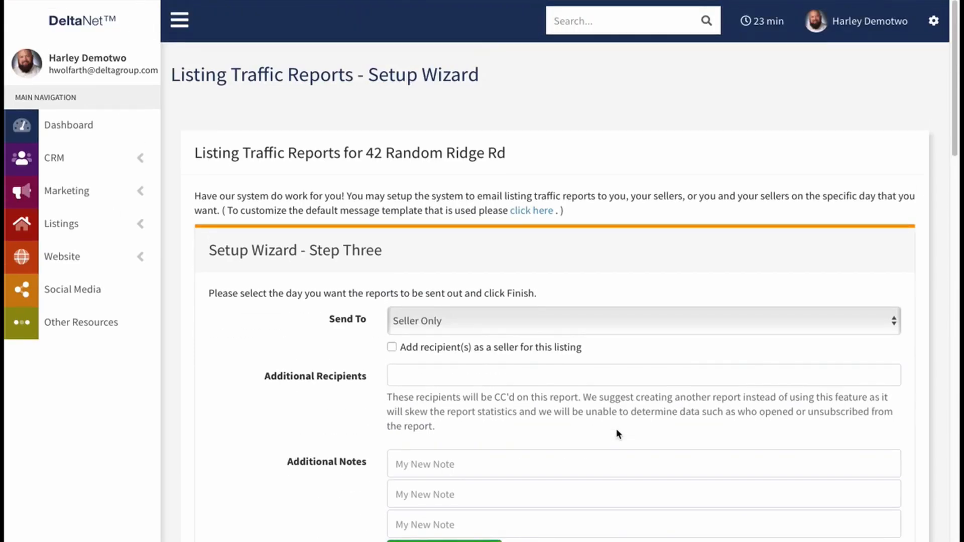
scroll(617, 429, down, 7)
scroll(587, 391, down, 2)
scroll(588, 390, up, 2)
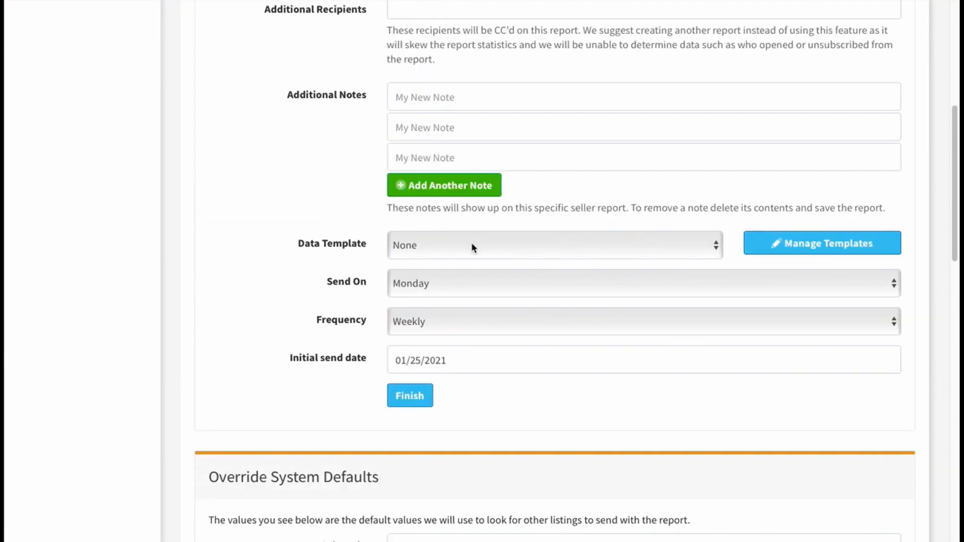
scroll(342, 413, down, 5)
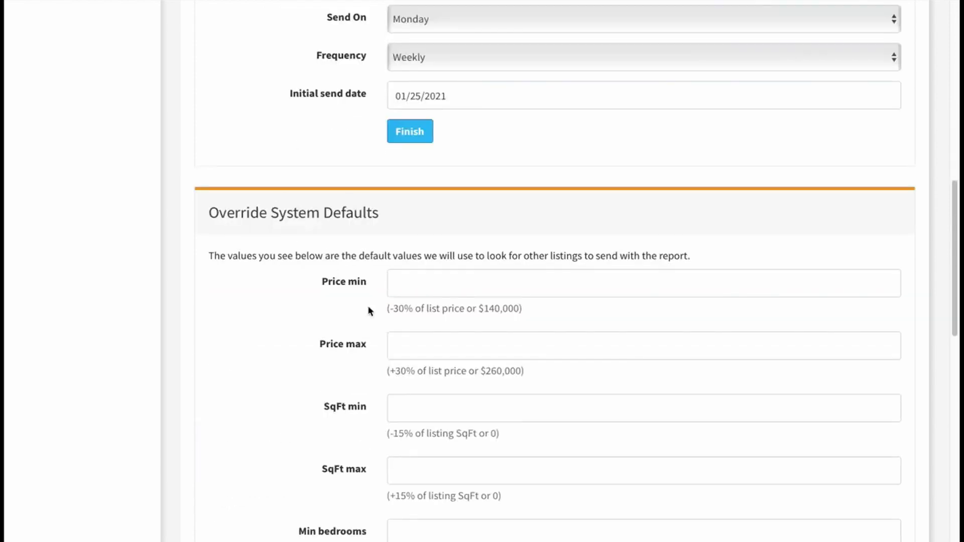
scroll(428, 312, up, 6)
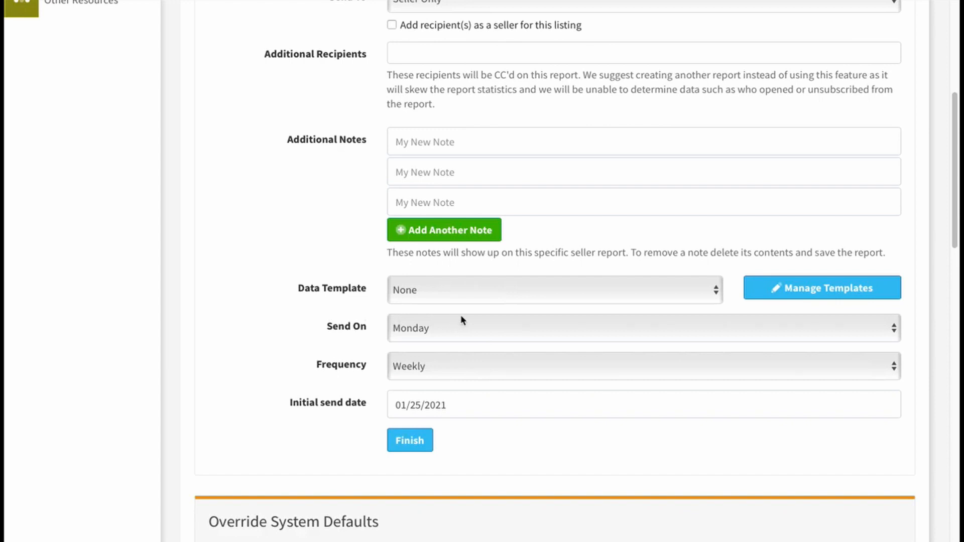
click(439, 290)
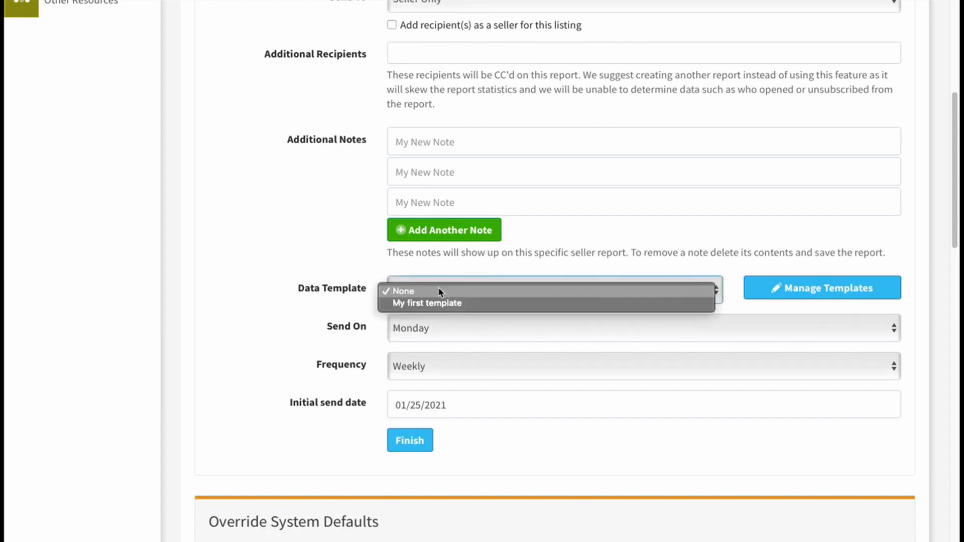
click(445, 302)
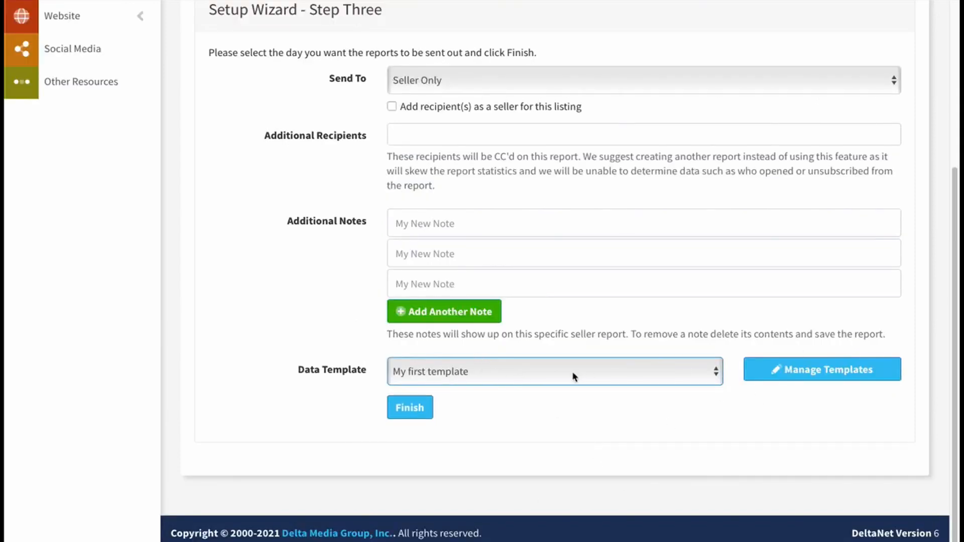
Step: Open My first template for editing from the template management page, examine its settings and close the page
click(809, 369)
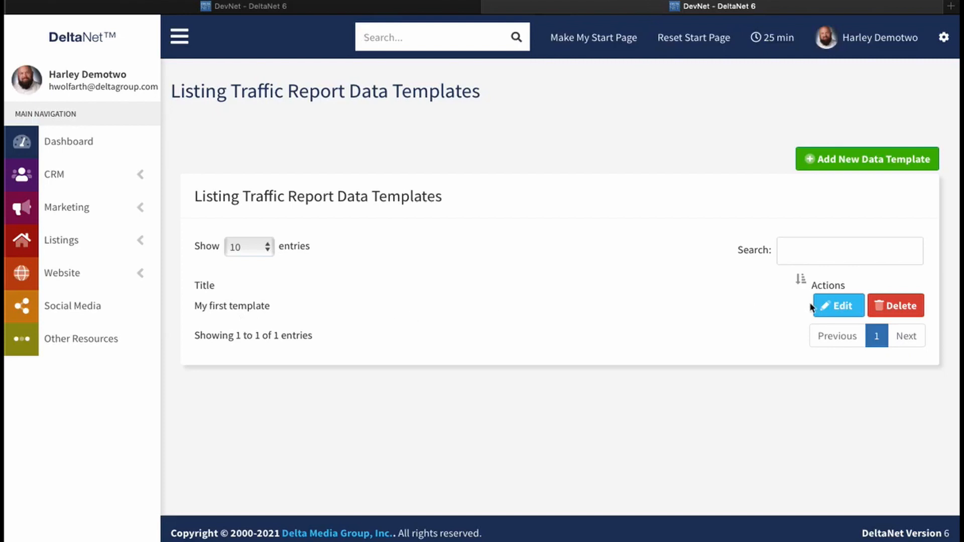
click(846, 307)
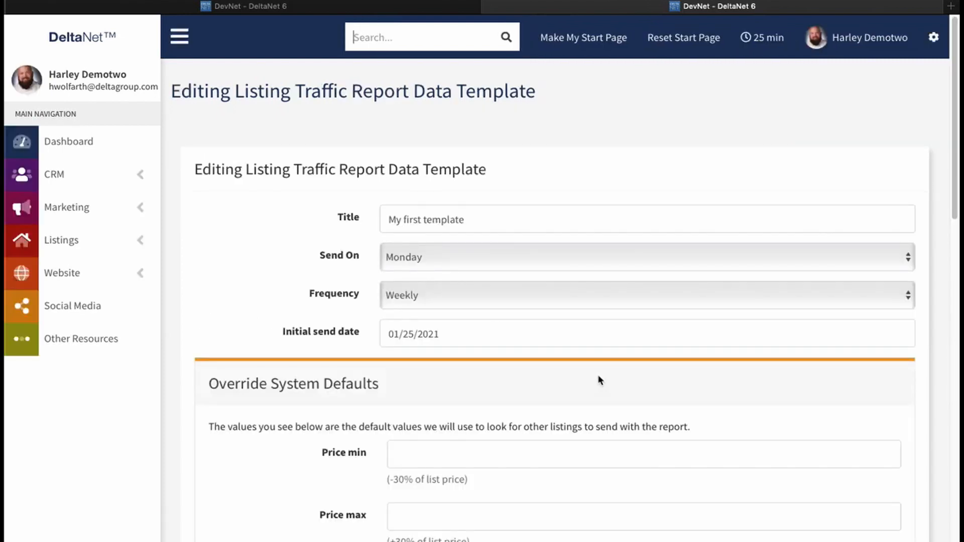
drag(957, 128, 929, 112)
click(491, 6)
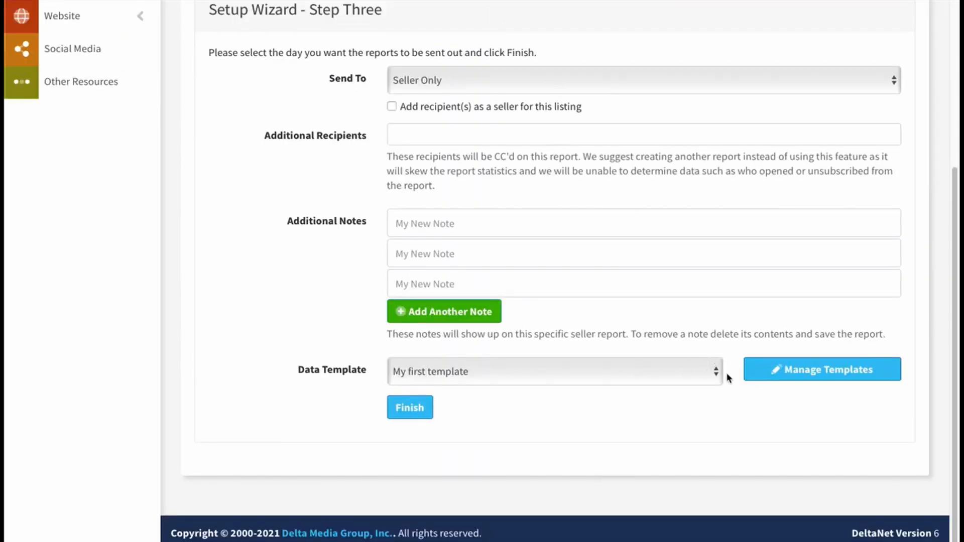
Step: Try to add a new listing traffic report data template with the default settings and no title
click(824, 375)
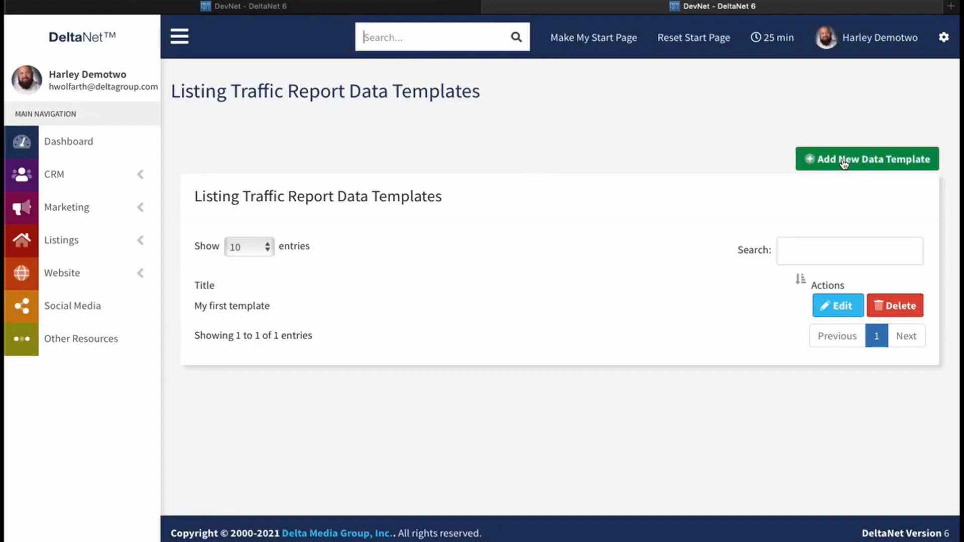
click(844, 160)
click(423, 219)
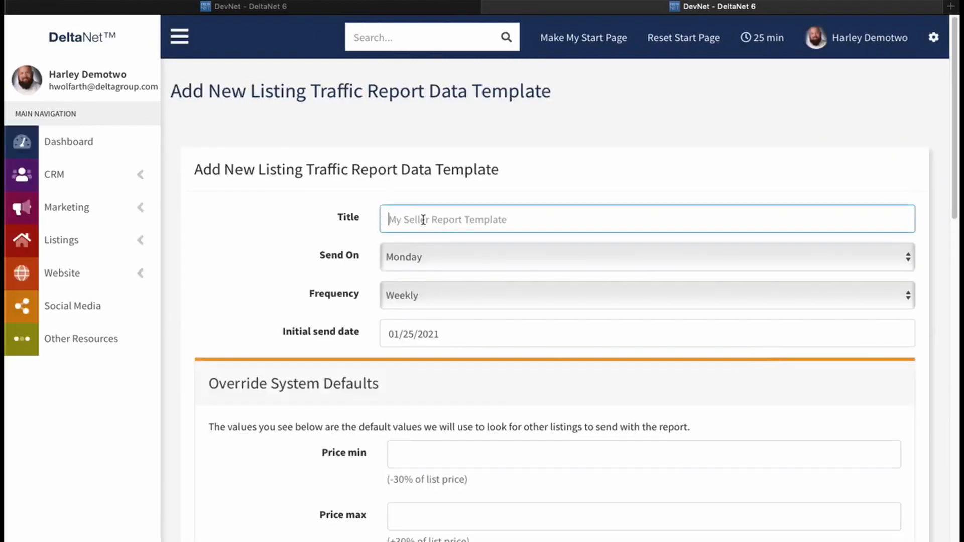
scroll(574, 396, down, 15)
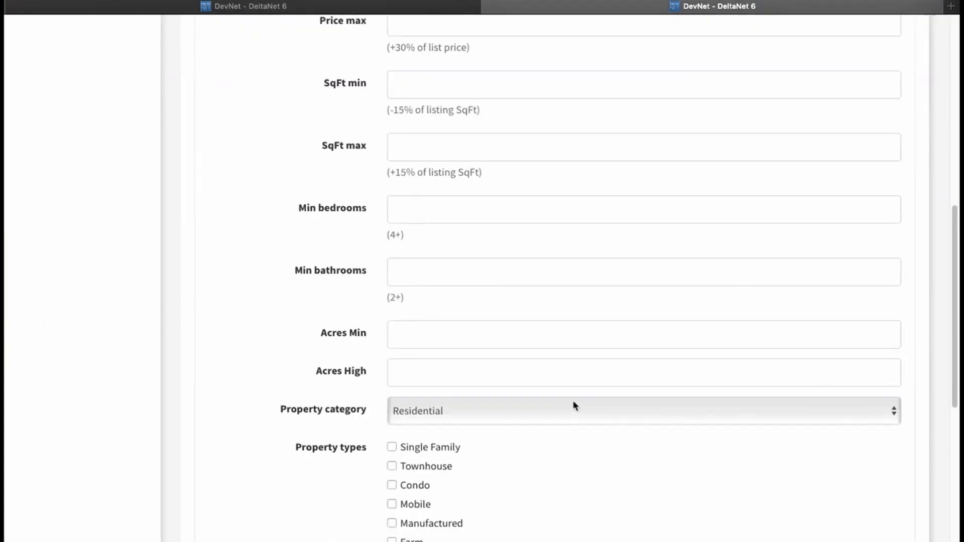
click(416, 407)
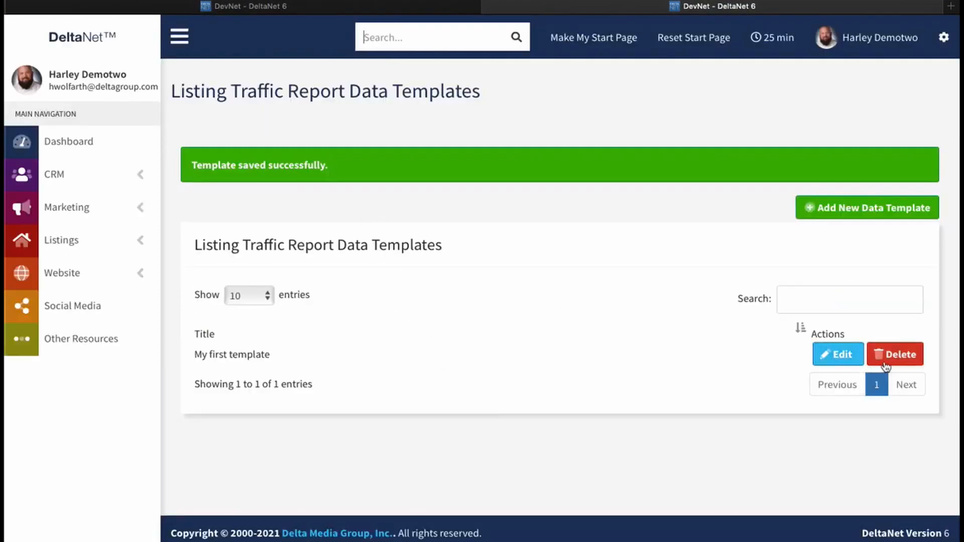
Step: Return to the setup wizard and finish the Seller Only report using My first template
click(505, 7)
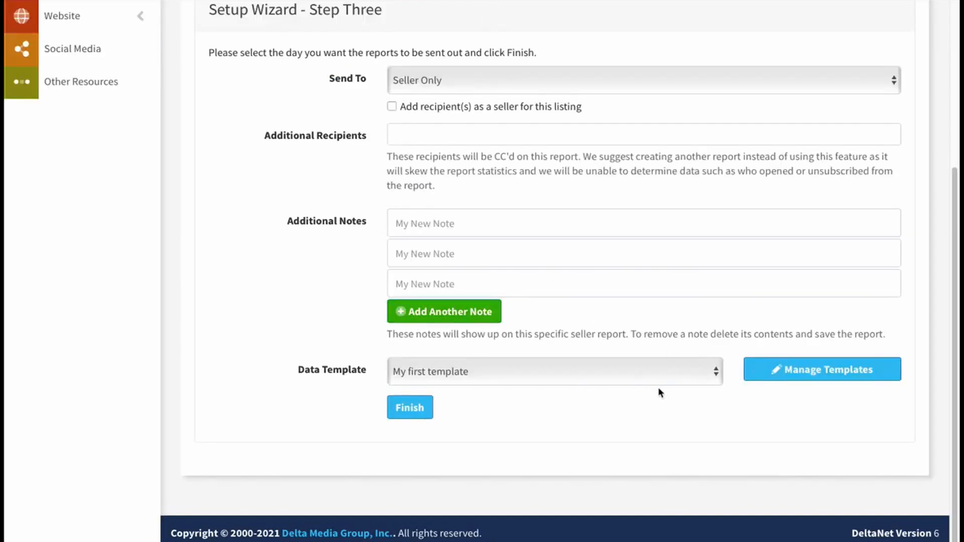
click(409, 407)
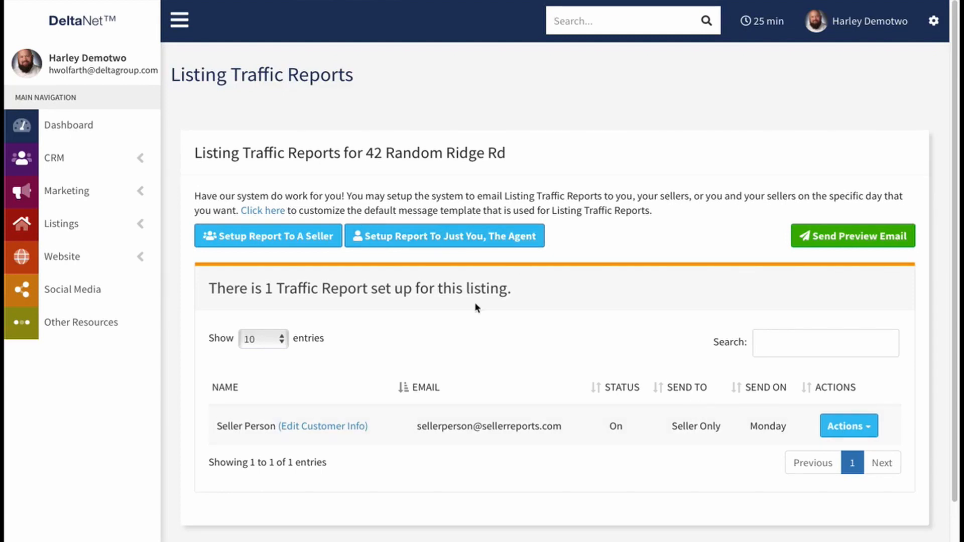
Step: Review the actions available for the seller's traffic report and the recipient field for sending a preview email, without sending it
scroll(471, 421, down, 1)
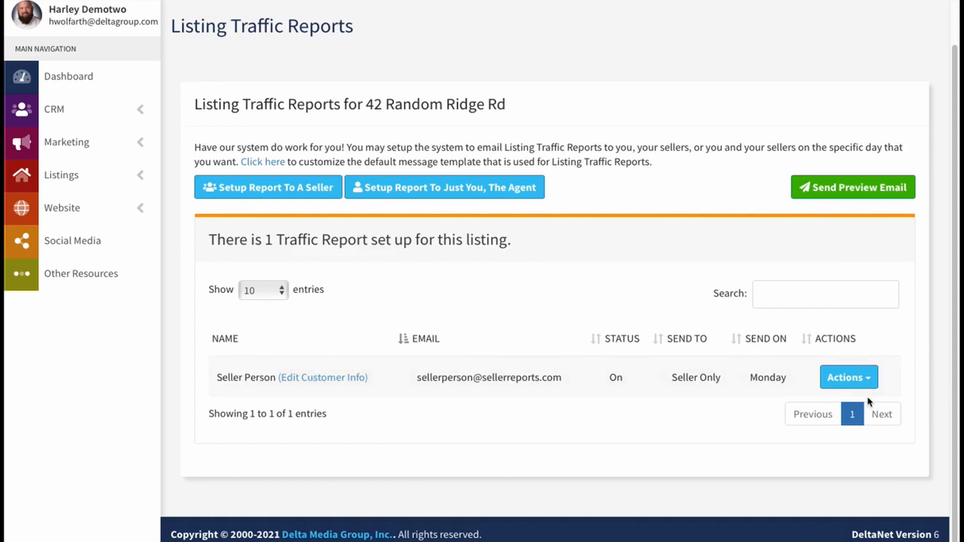
click(876, 381)
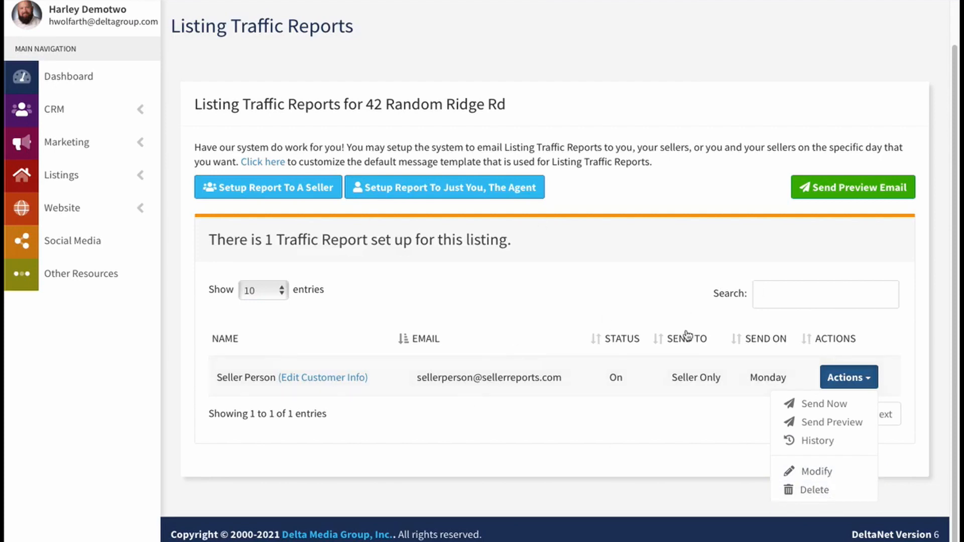
click(636, 320)
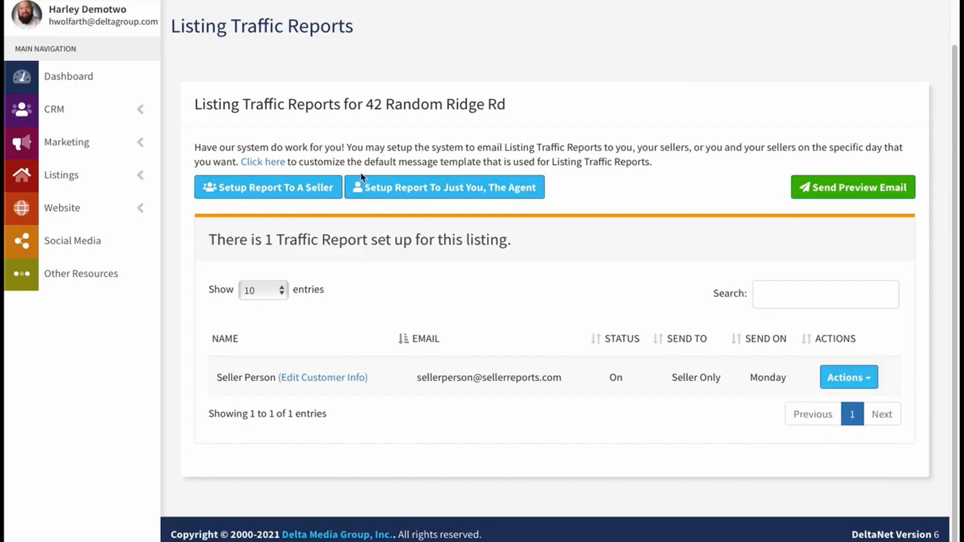
click(828, 189)
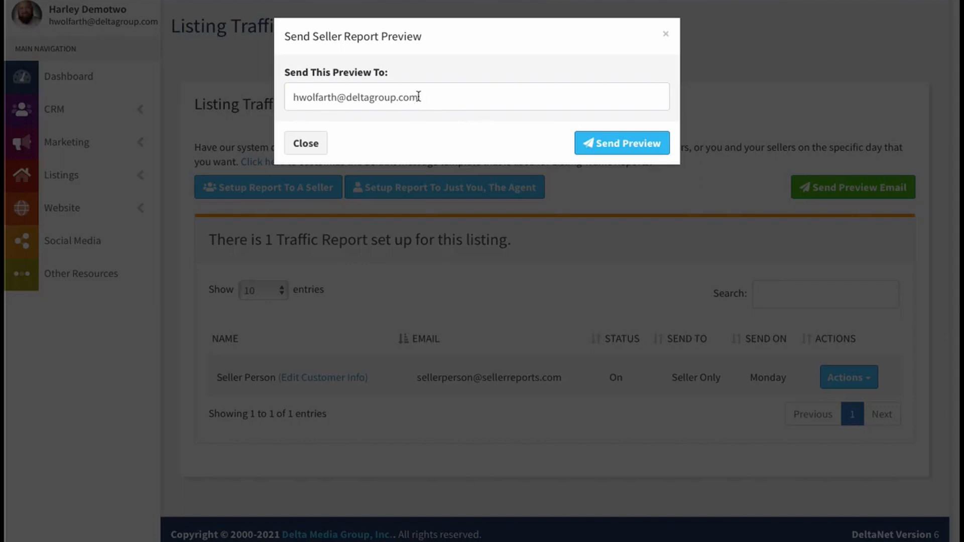
click(316, 144)
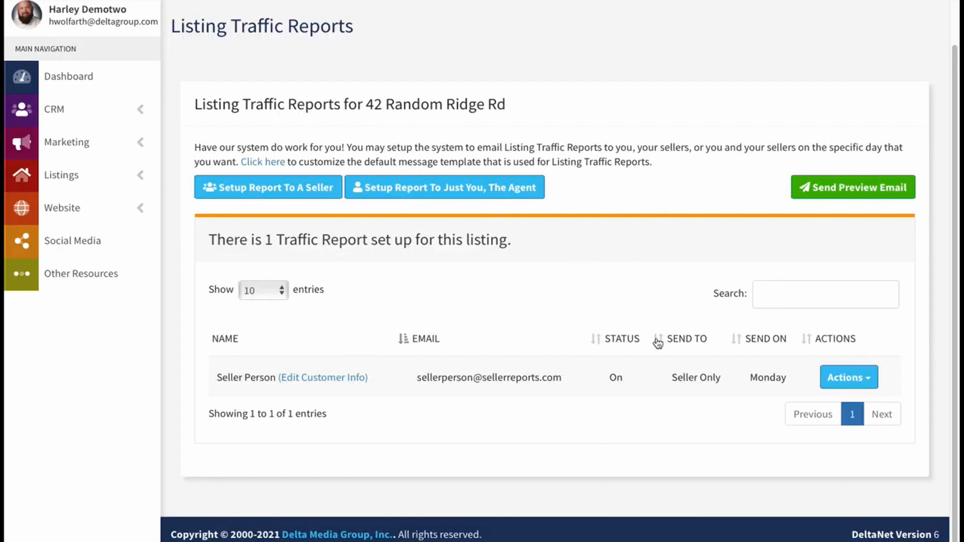
Step: Open the Manage My Listings page
click(142, 144)
click(58, 172)
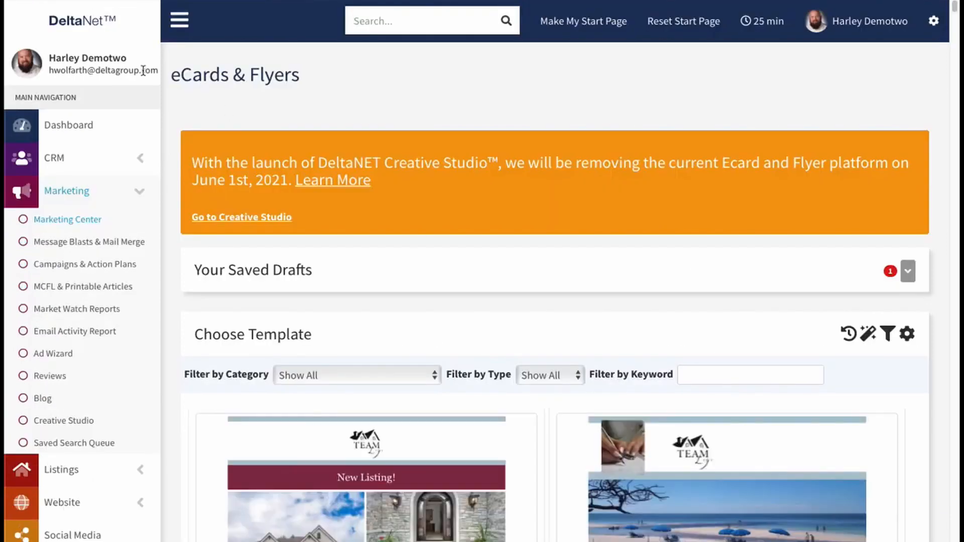
click(137, 469)
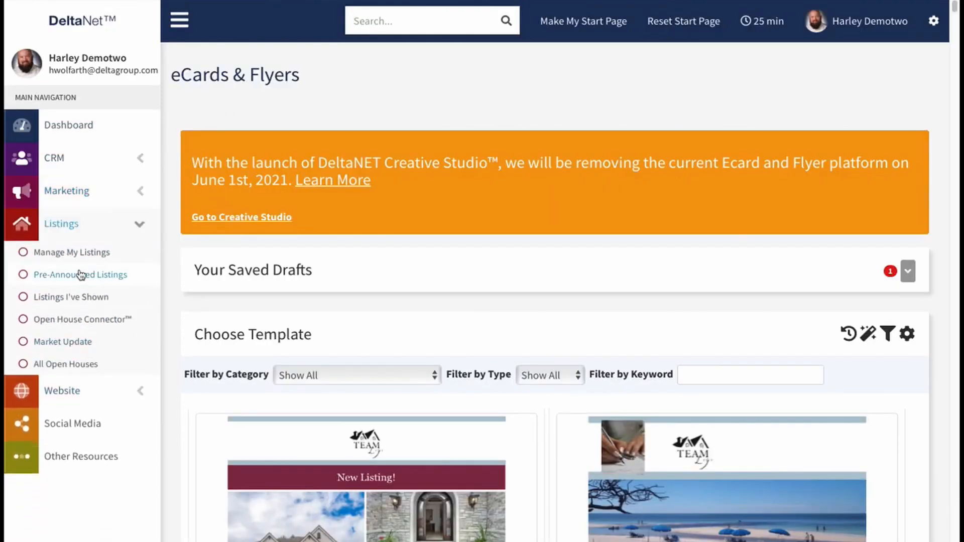
click(79, 259)
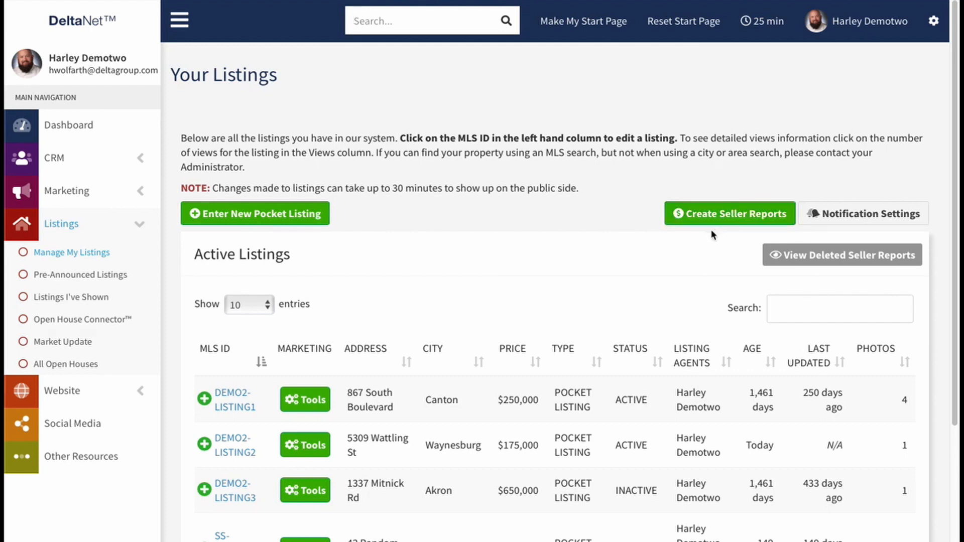
Step: Search for a listing matching 12345 in Create Seller Reports, and close the dialog without creating a report
click(723, 217)
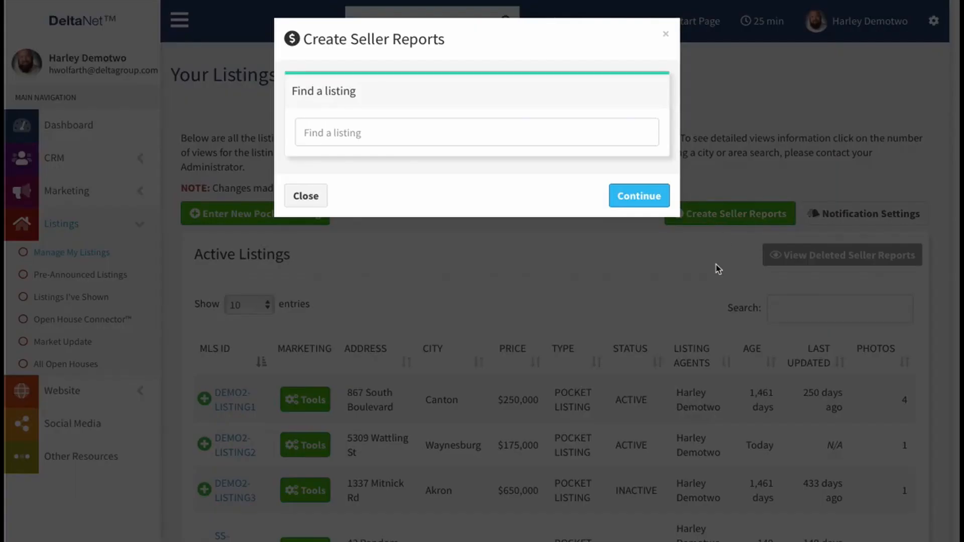
click(332, 141)
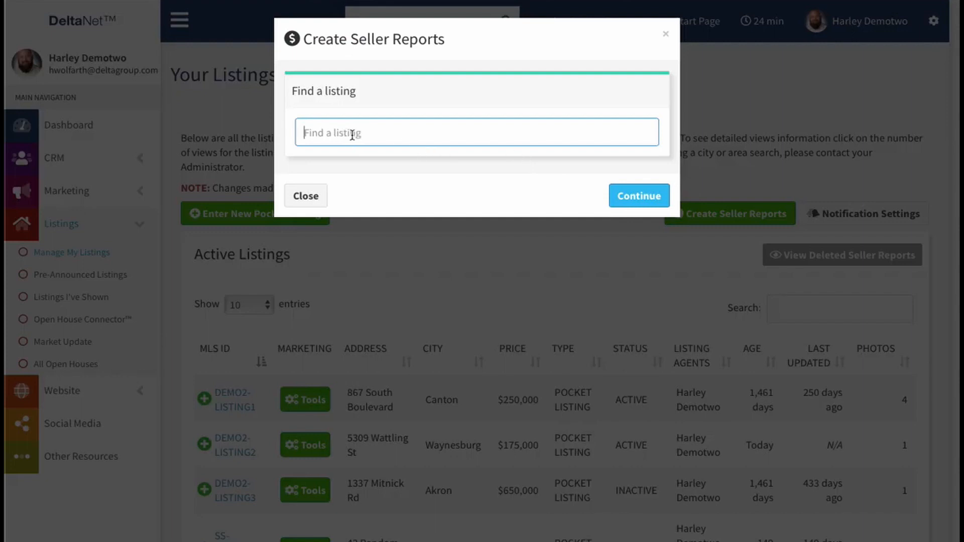
text(12345)
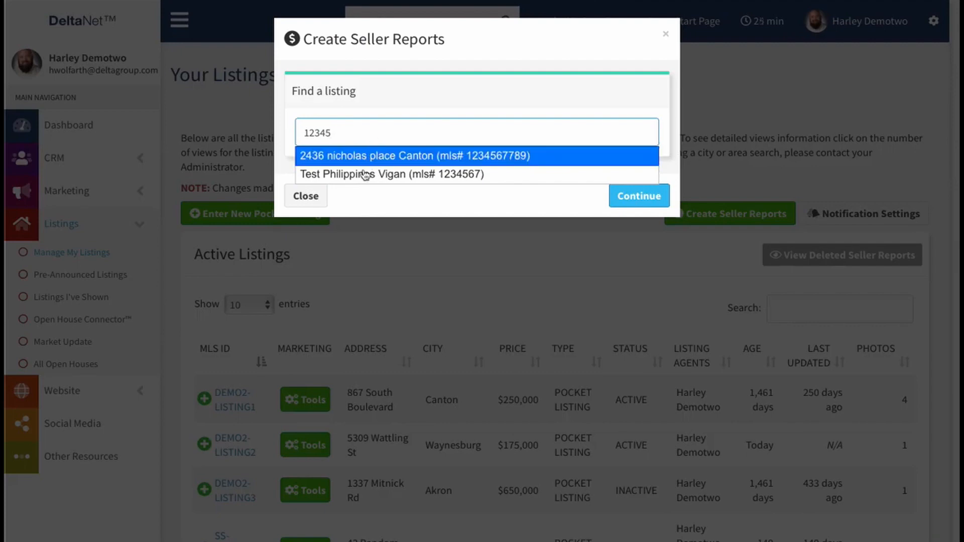
click(363, 201)
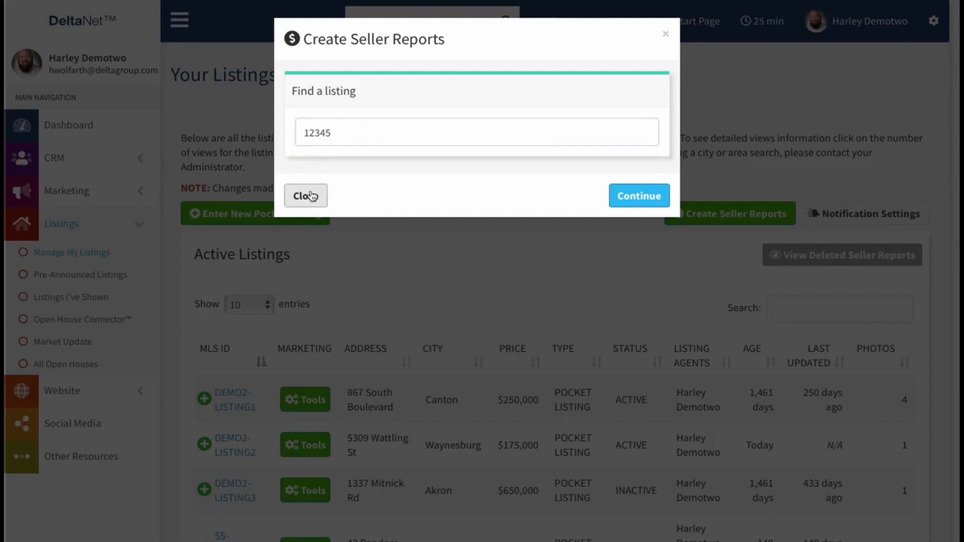
click(311, 196)
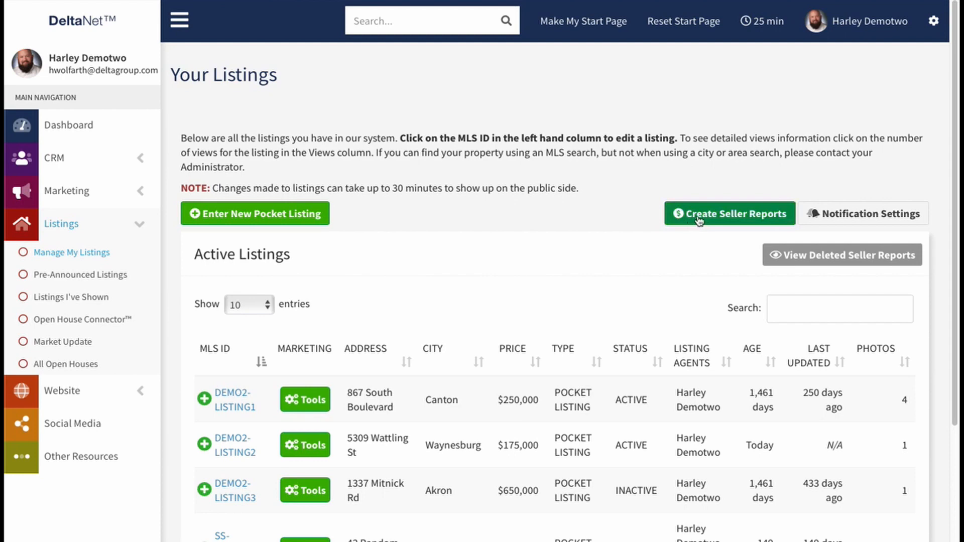
Step: Review the notification settings for automatic seller reports with the status switched on, including the Last Updated criterion, and close without saving
click(865, 219)
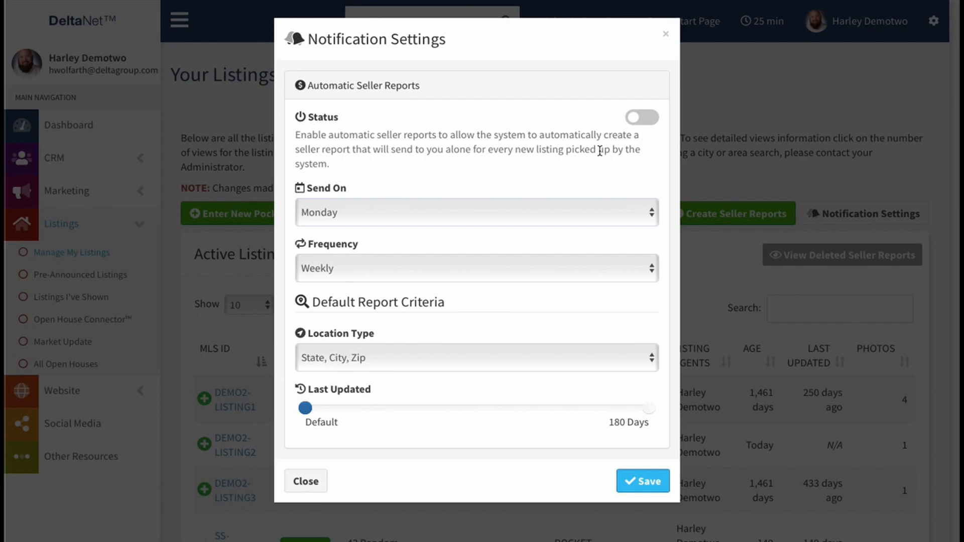
click(637, 117)
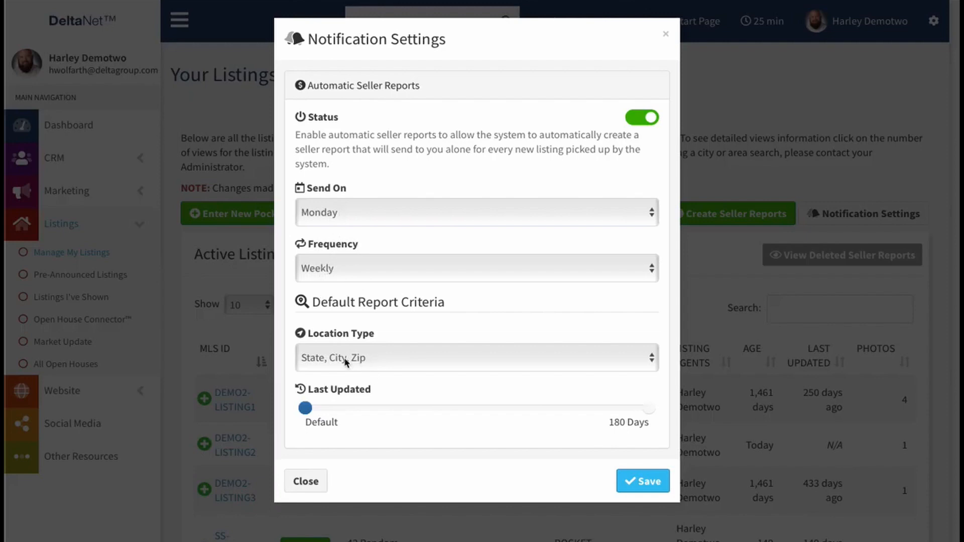
mouse_move(303, 416)
mouse_move(303, 414)
mouse_down()
mouse_move(419, 411)
mouse_move(305, 412)
mouse_up()
click(305, 481)
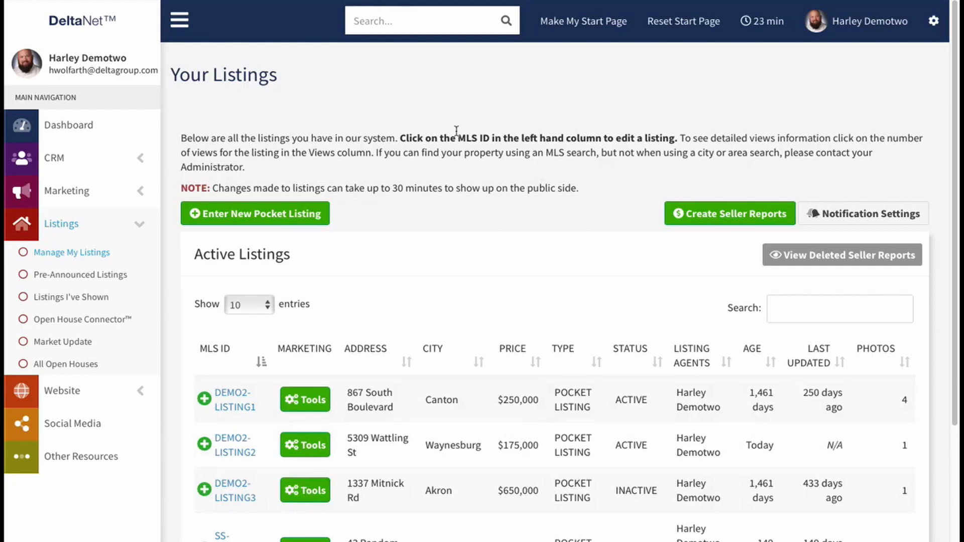
Step: Open the SS-QUEUE-DEMO1 listing, review its assigned seller and the field for adding sellers, and return to the listing's overview
scroll(321, 341, down, 3)
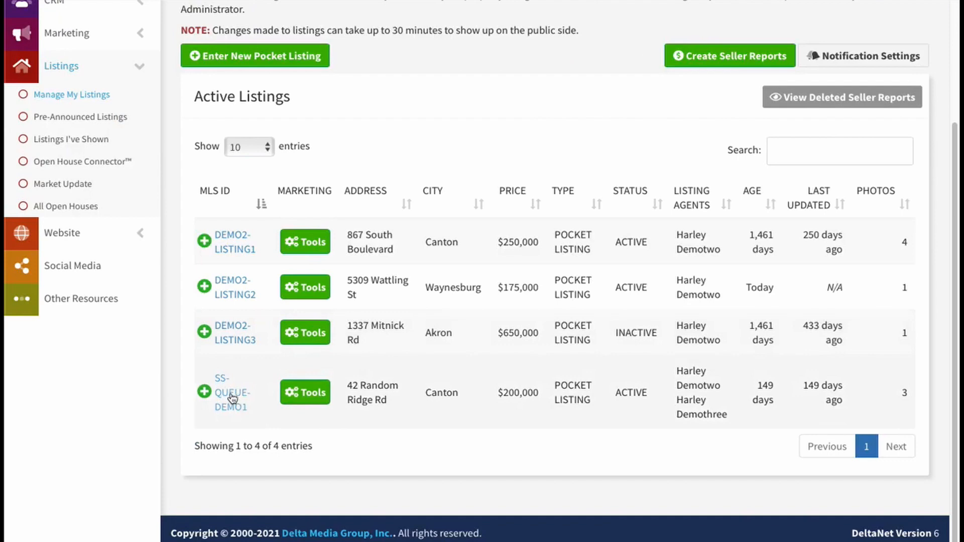
click(232, 398)
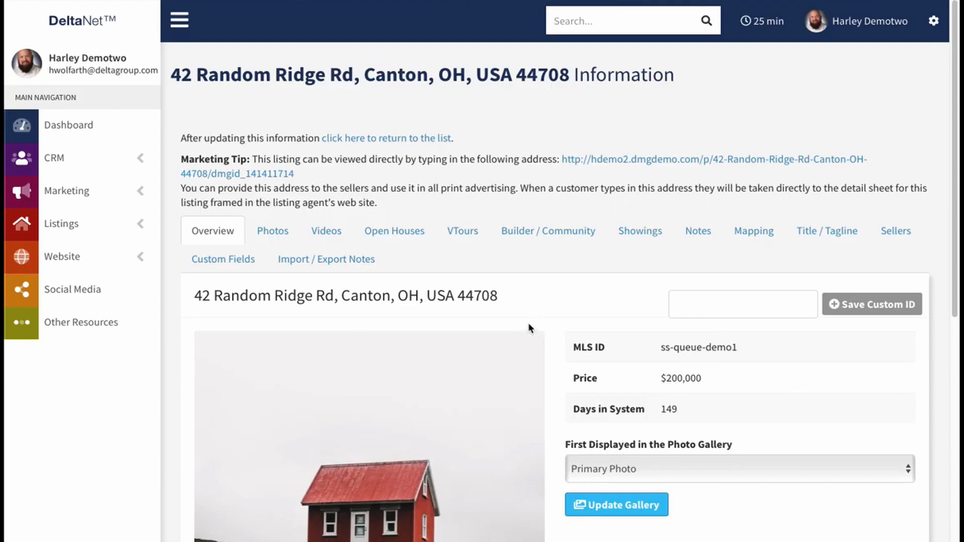
click(897, 232)
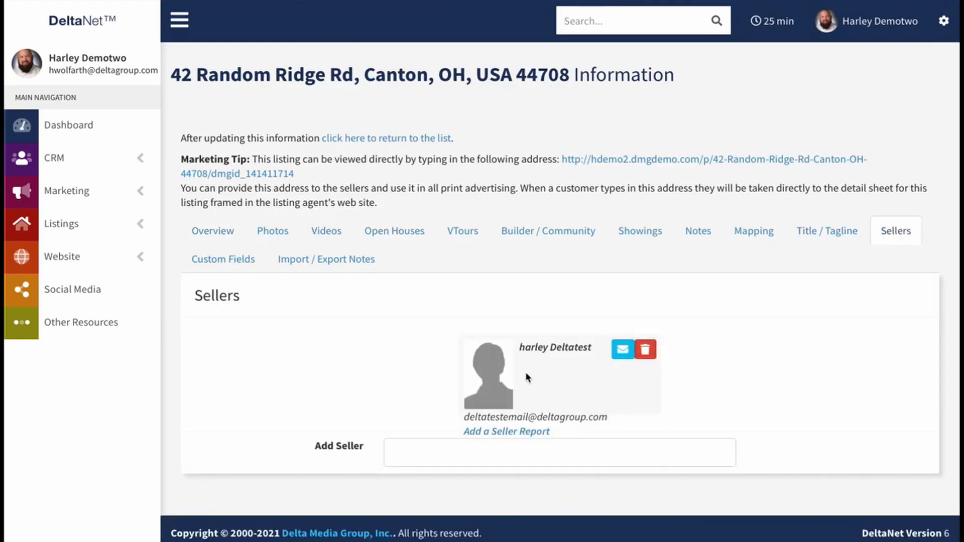
click(417, 453)
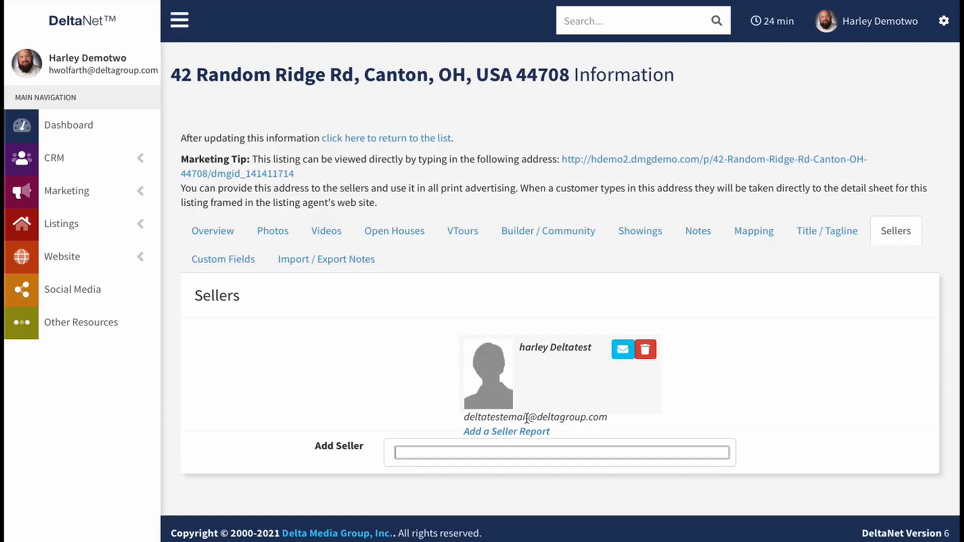
click(208, 235)
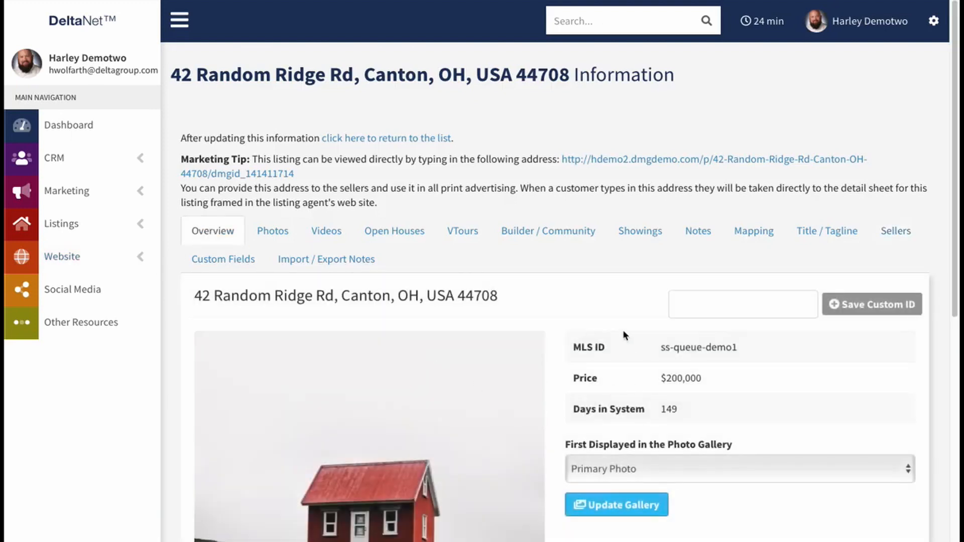